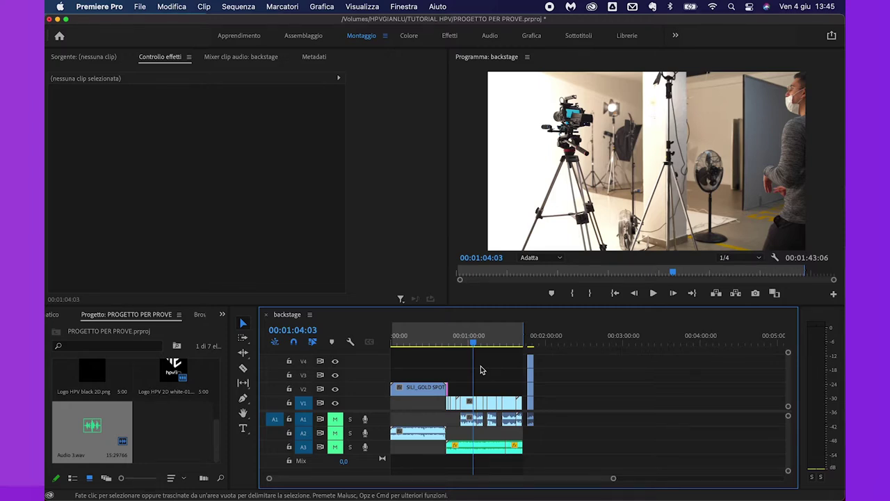
# Zoom in on the one-minute clips and park the playhead at 00:01:03:19 in C0013.
pyautogui.press('=')
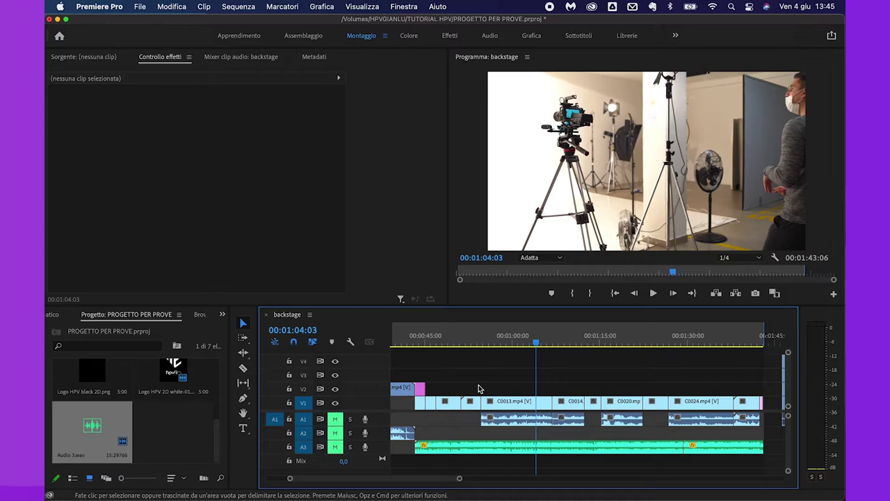
pyautogui.click(531, 343)
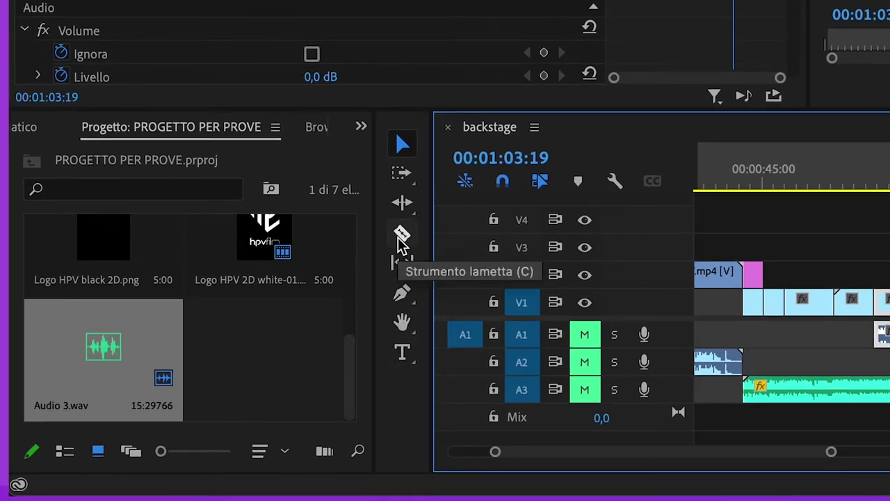
# Razor-cut C0013 and its audio at three points, then return to Selection with playhead at 00:00:57:19.
pyautogui.click(402, 238)
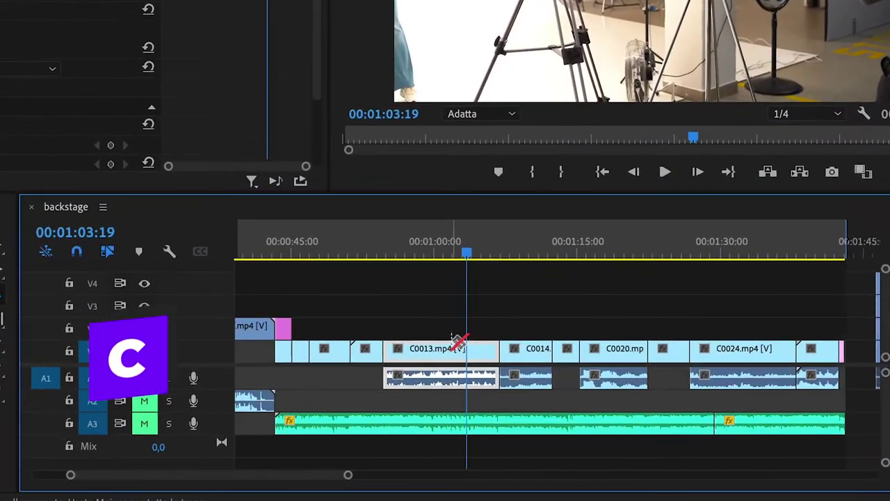
pyautogui.click(485, 384)
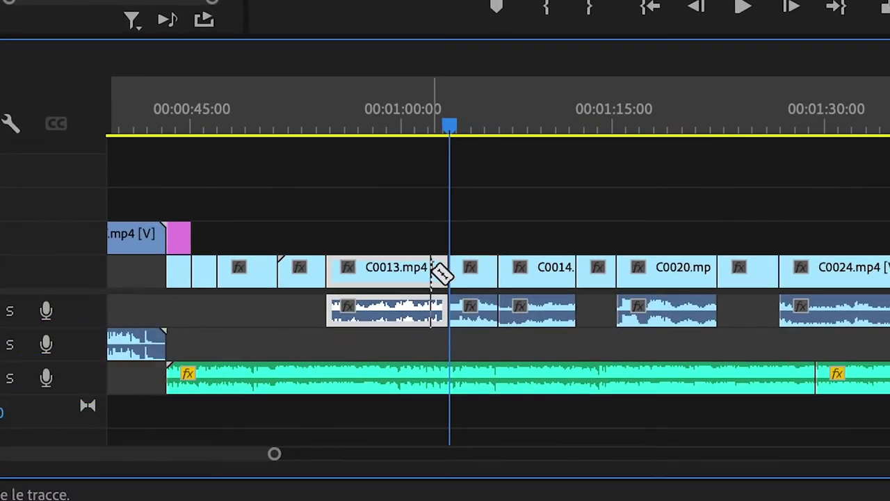
pyautogui.click(430, 271)
pyautogui.click(409, 271)
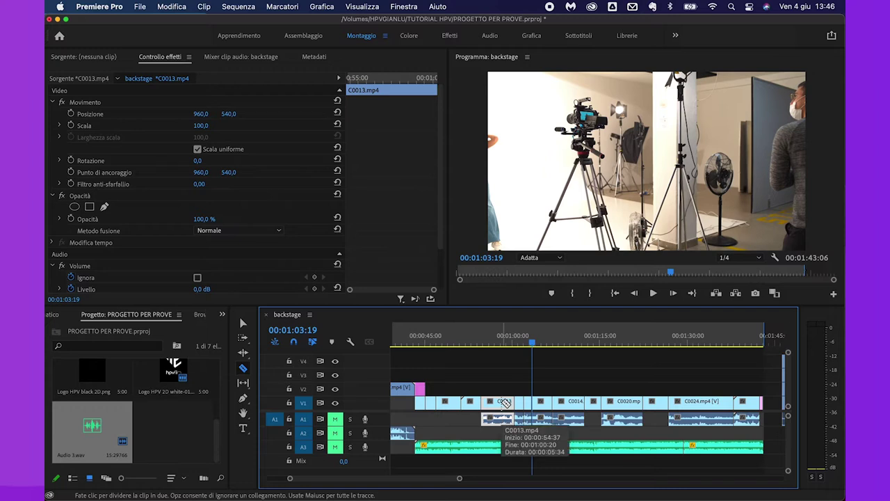
pyautogui.press('v')
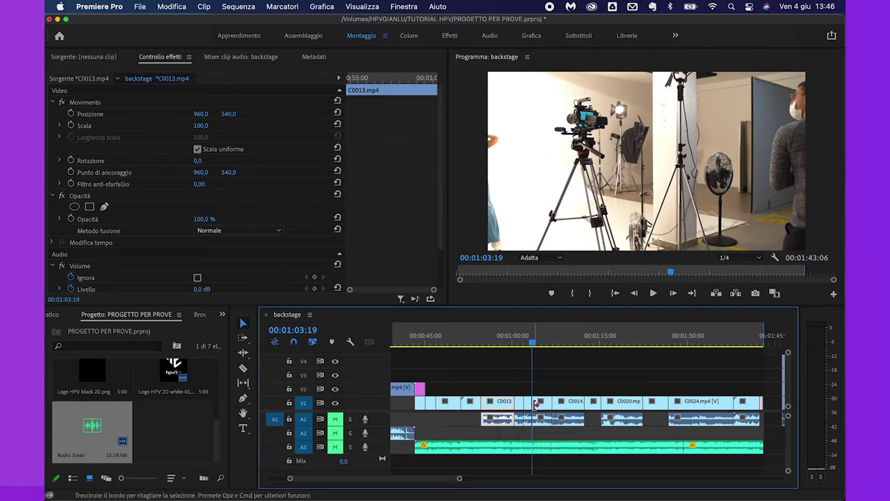
pyautogui.click(498, 343)
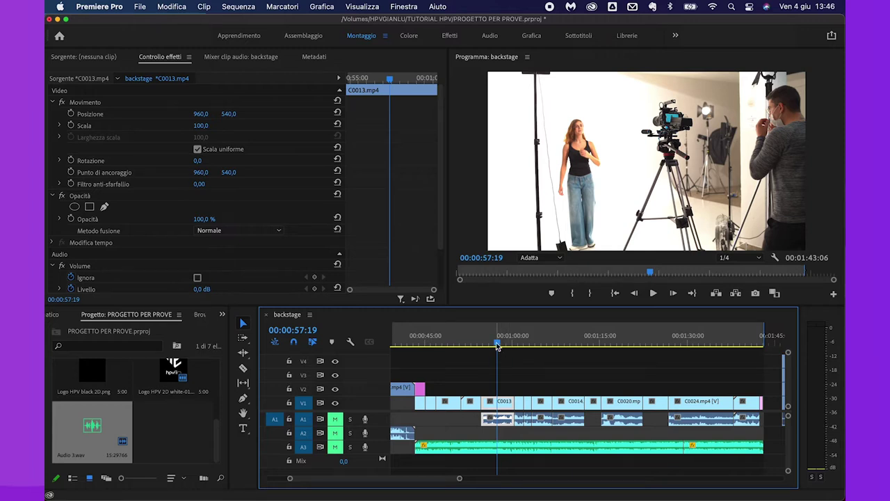
# Add an edit at 00:00:57:14, then split C0014 further ahead around 00:01:09:14.
pyautogui.click(498, 344)
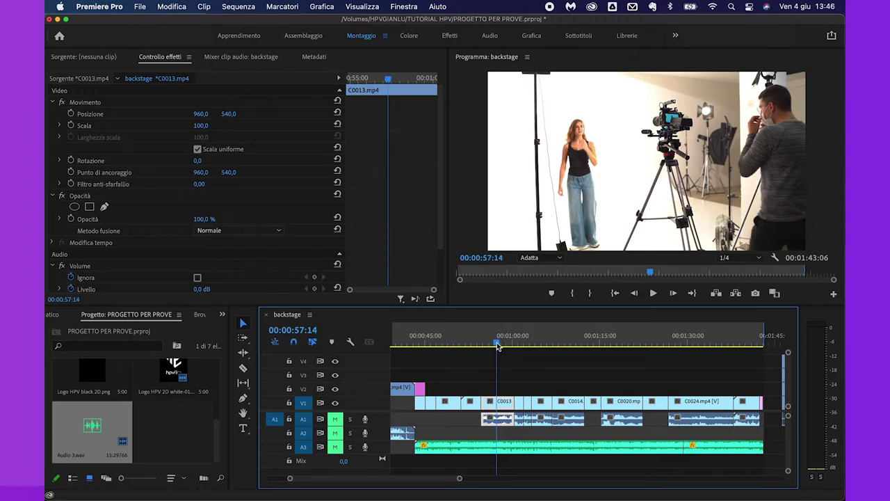
pyautogui.press('super+k')
pyautogui.press('=')
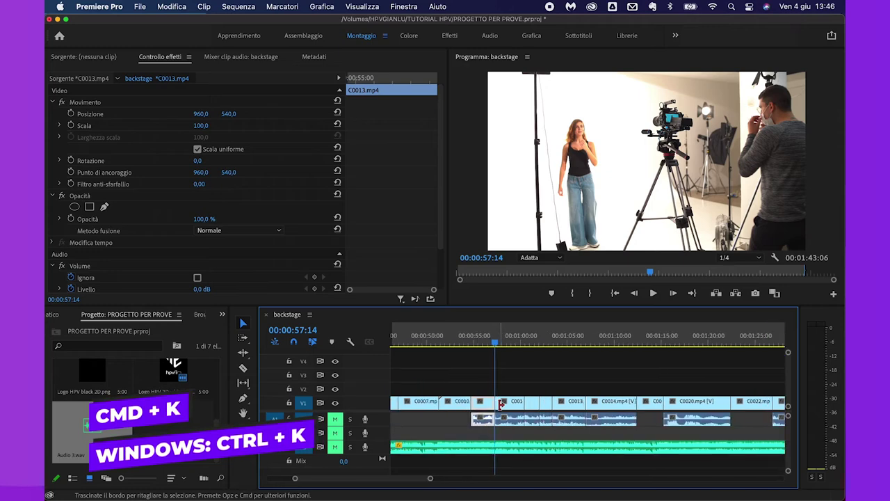
pyautogui.moveTo(494, 338); pyautogui.dragTo(513, 342)
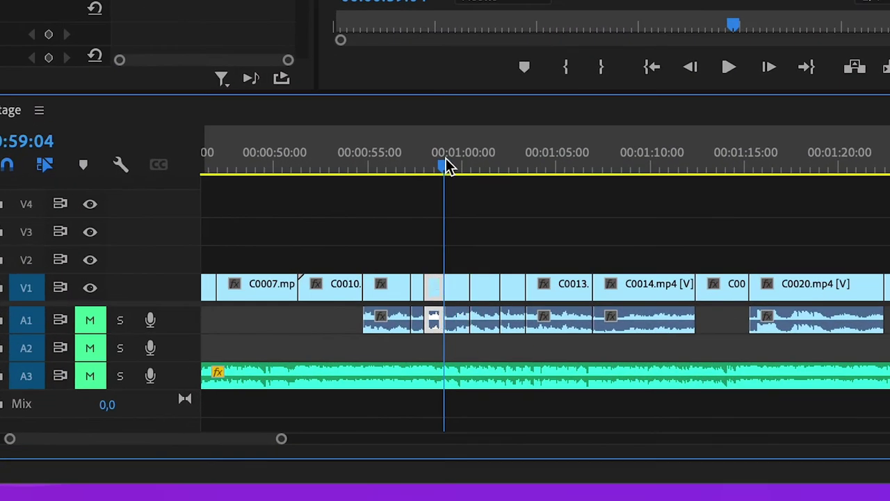
pyautogui.moveTo(447, 165); pyautogui.dragTo(565, 161)
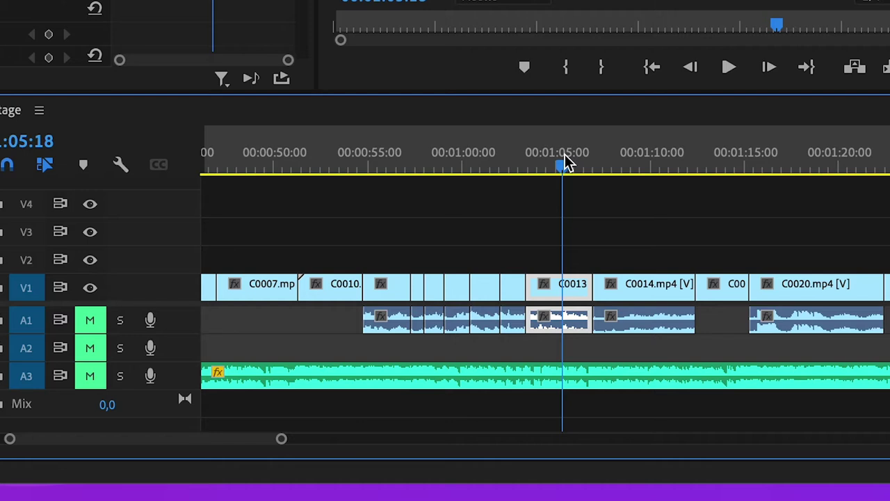
pyautogui.moveTo(565, 161); pyautogui.dragTo(716, 155)
pyautogui.hotkey('ctrl', 'k')
pyautogui.hotkey('ctrl', 'k')
pyautogui.hotkey('ctrl', 'k')
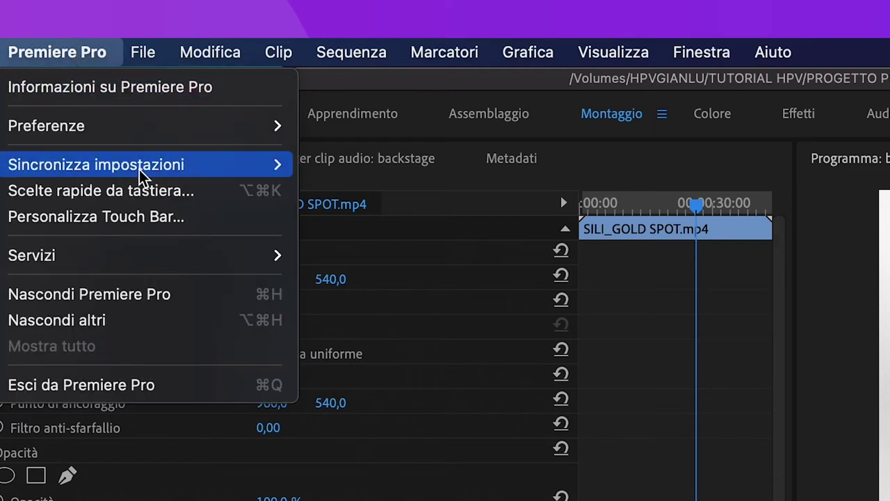
# Look up the ⌘+K mappings in Keyboard Shortcuts, finding Aggiungi montaggio.
pyautogui.click(239, 196)
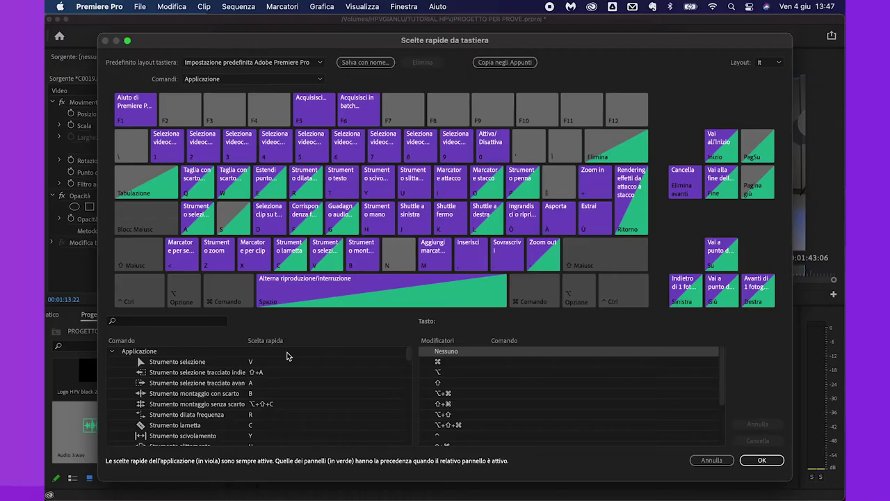
pyautogui.click(445, 225)
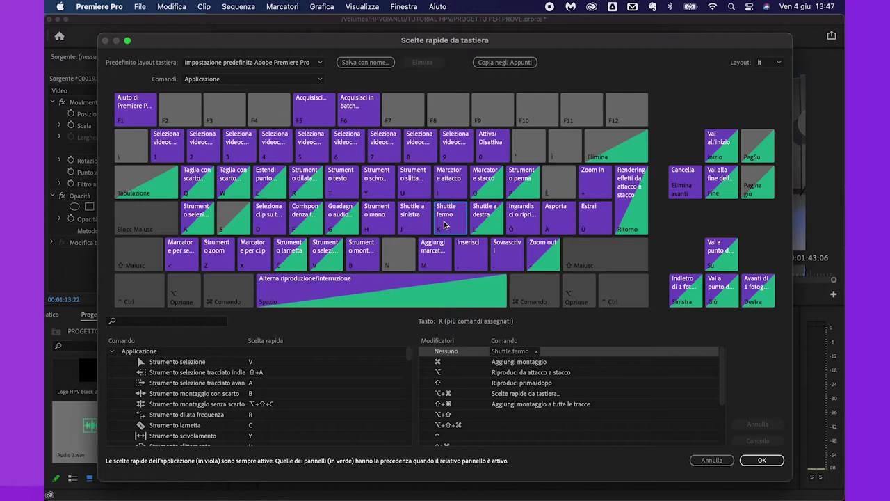
pyautogui.press('super')
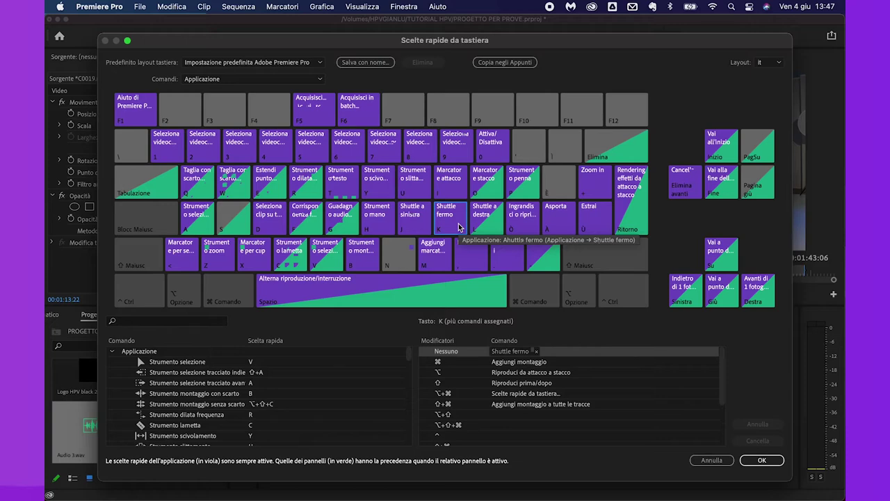
pyautogui.press('super')
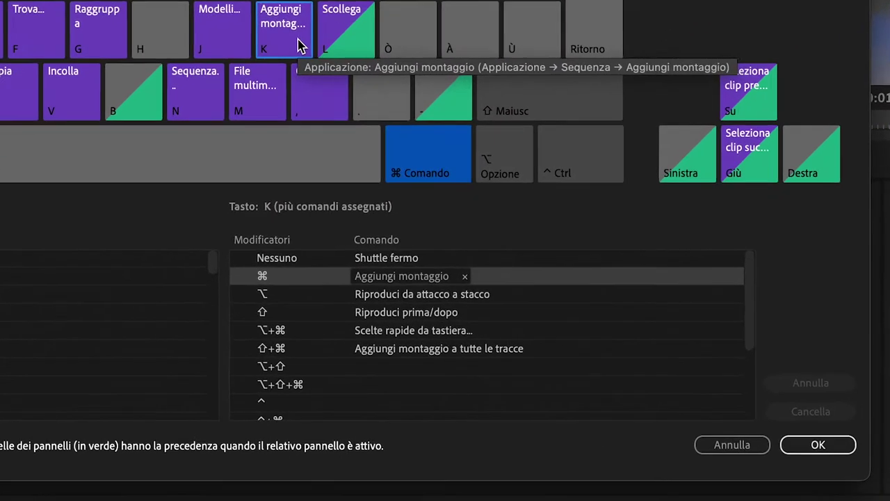
# Search 'AGGIUNGI MONTA' and bind Aggiungi montaggio to ⌘+Spazio.
pyautogui.click(593, 267)
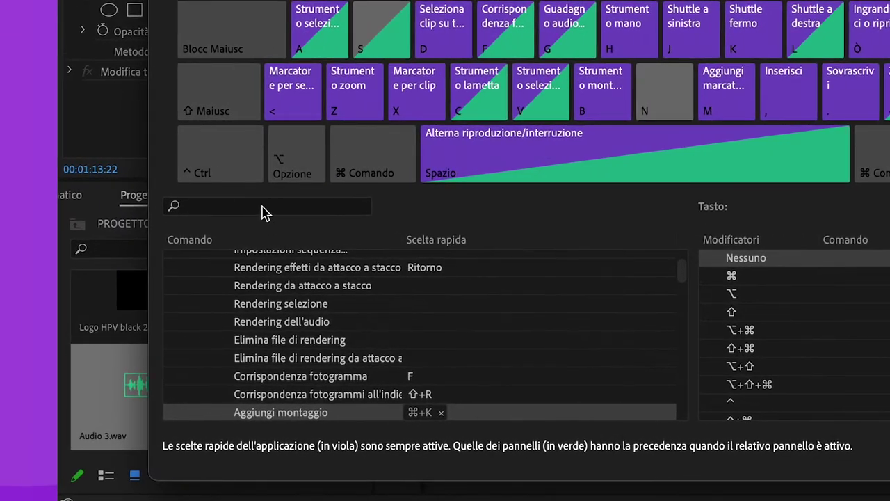
pyautogui.click(169, 203)
pyautogui.write('AGGIUNGI MONTA')
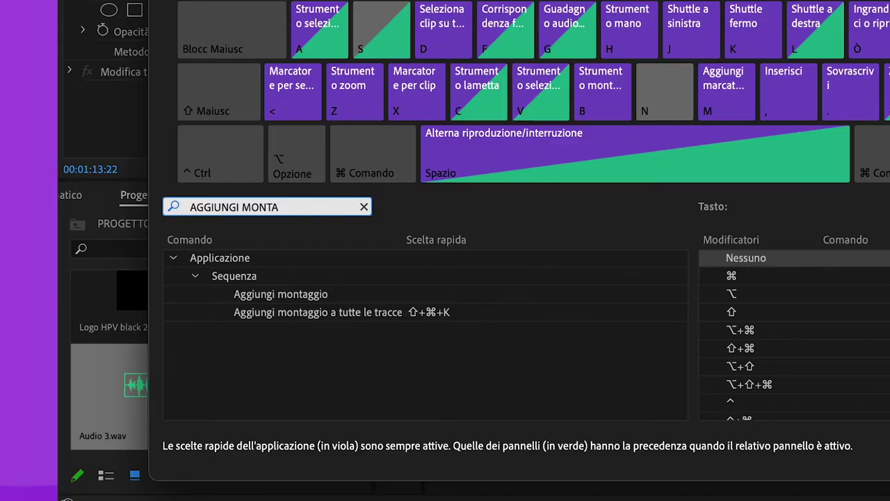
pyautogui.click(194, 376)
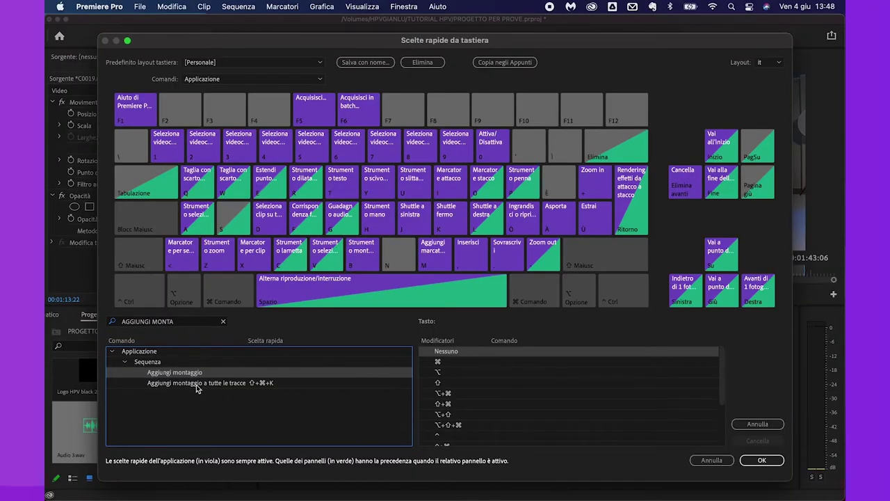
pyautogui.press('super')
pyautogui.moveTo(257, 331); pyautogui.dragTo(304, 297)
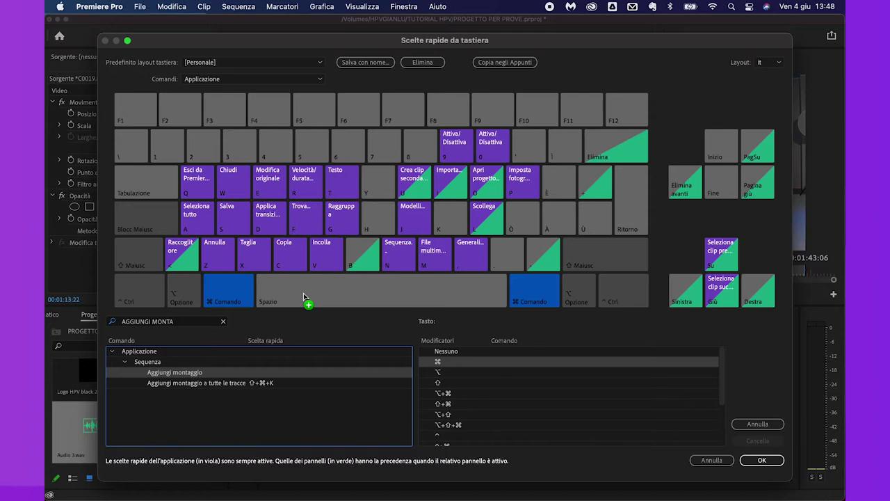
pyautogui.moveTo(304, 297); pyautogui.dragTo(304, 297)
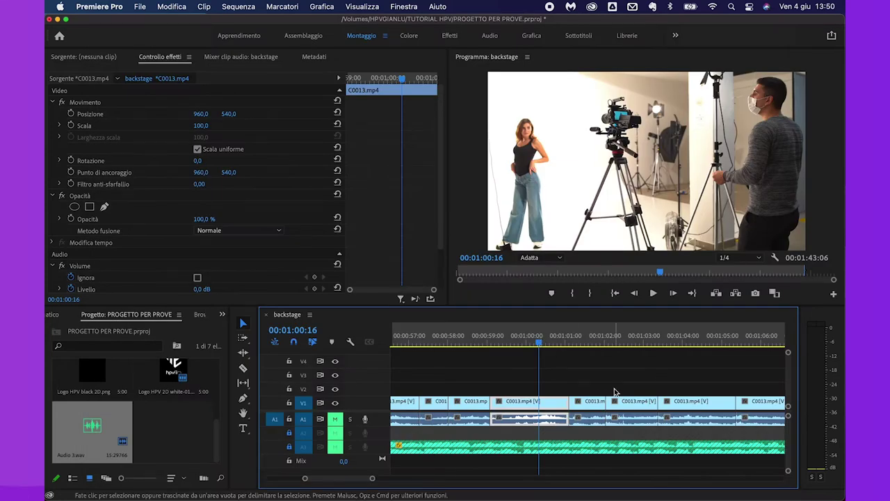
pyautogui.scroll(10, 614, 391)
pyautogui.scroll(-8, 613, 392)
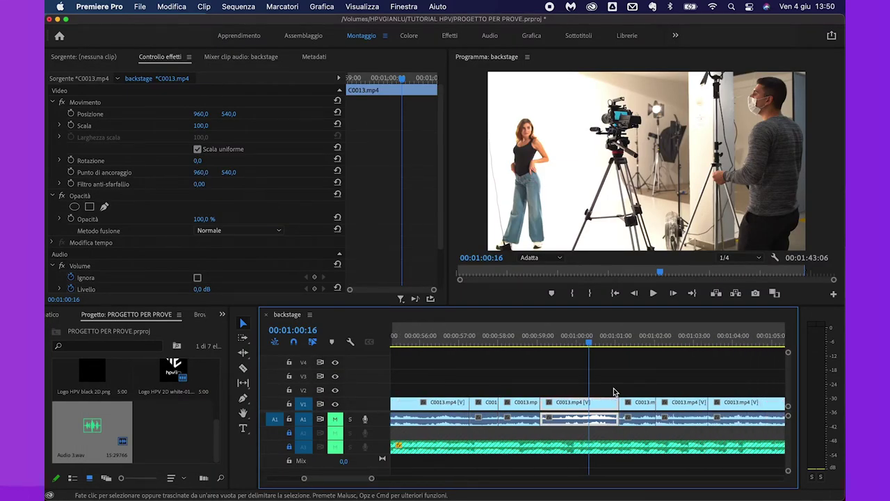
# Split C0013 at 00:01:00:05, delete the piece before it, and close the gap with Elimina salti.
pyautogui.press('-')
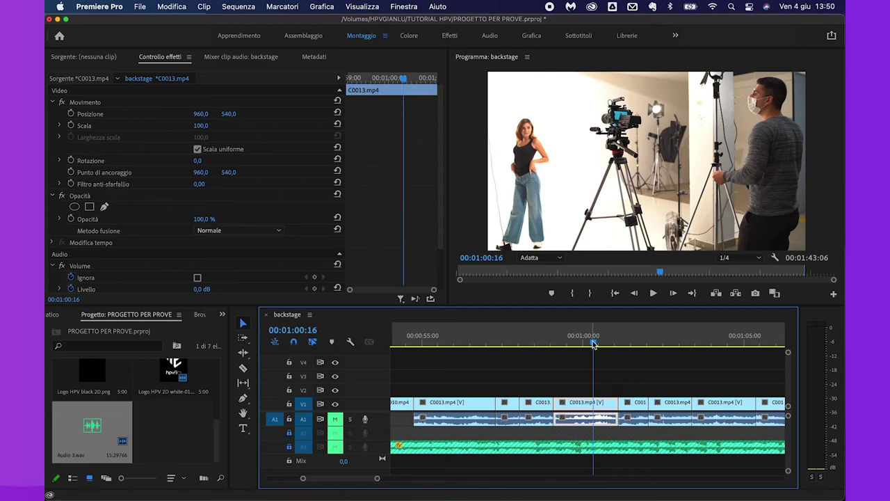
pyautogui.moveTo(594, 343); pyautogui.dragTo(588, 341)
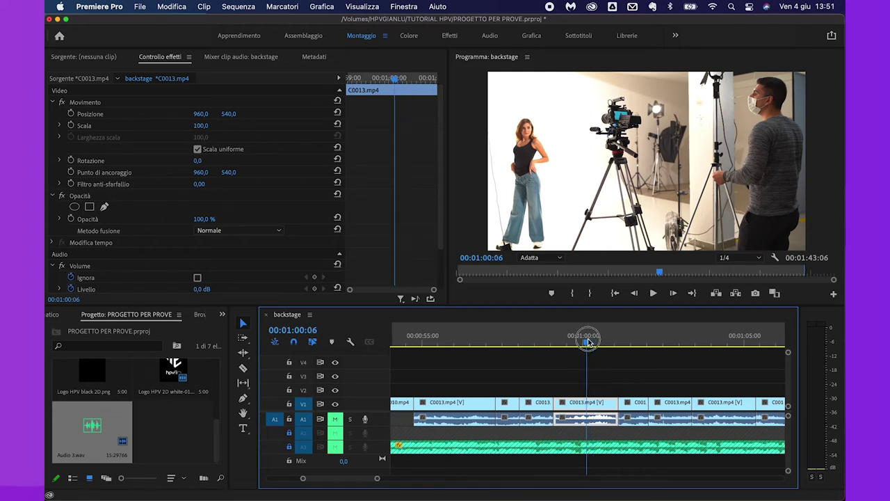
pyautogui.press('super+k')
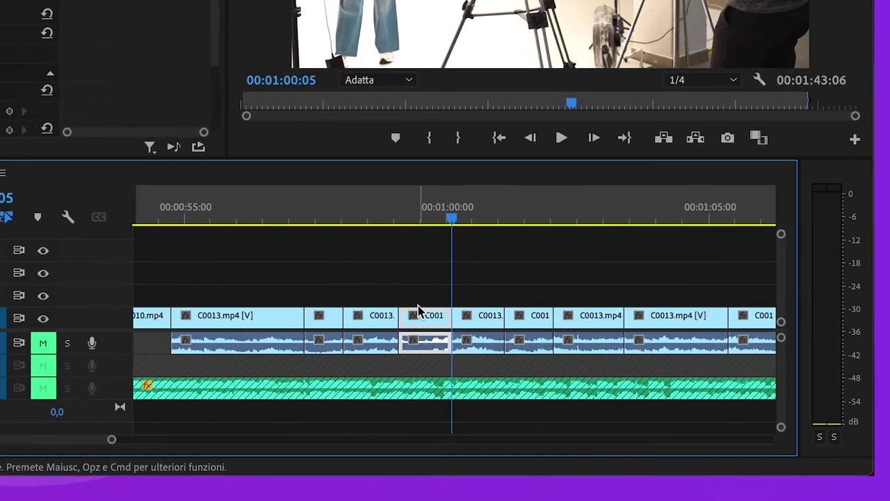
pyautogui.press('Delete')
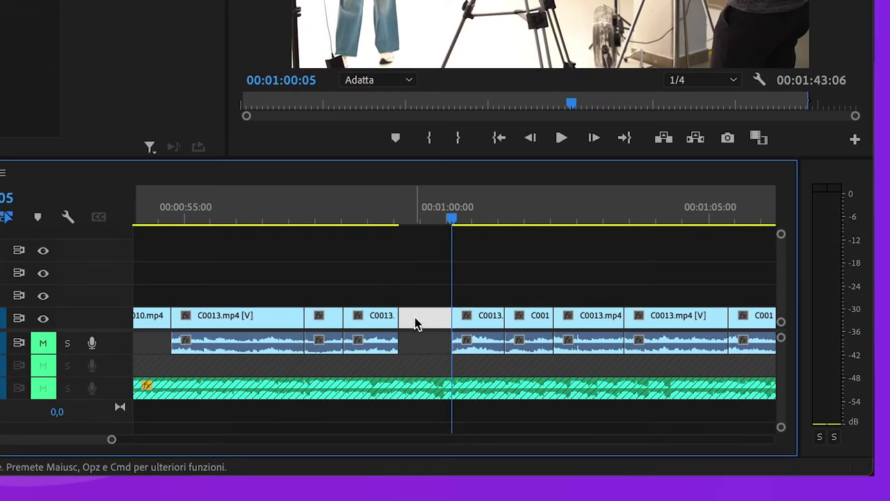
pyautogui.rightClick(416, 324)
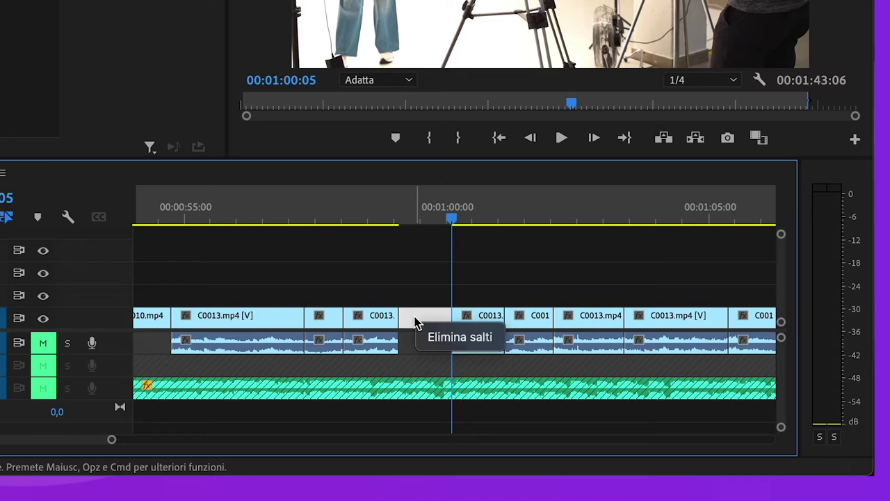
pyautogui.click(442, 339)
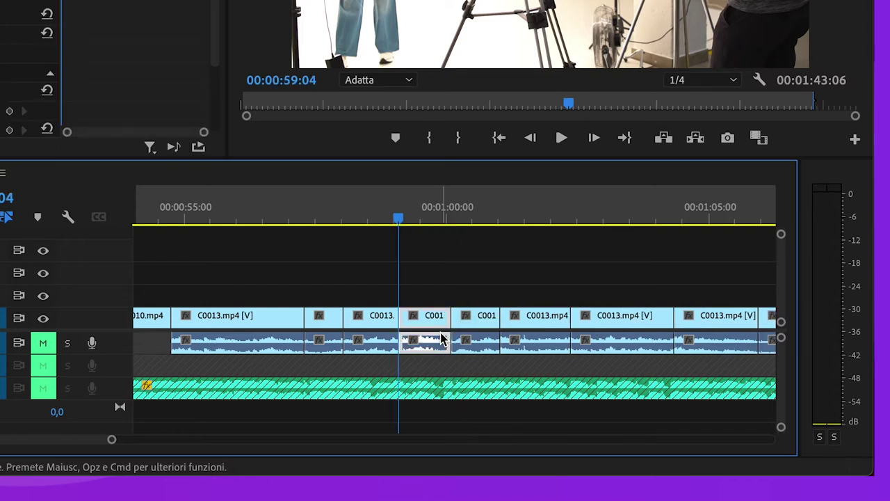
pyautogui.press('-')
pyautogui.press('-')
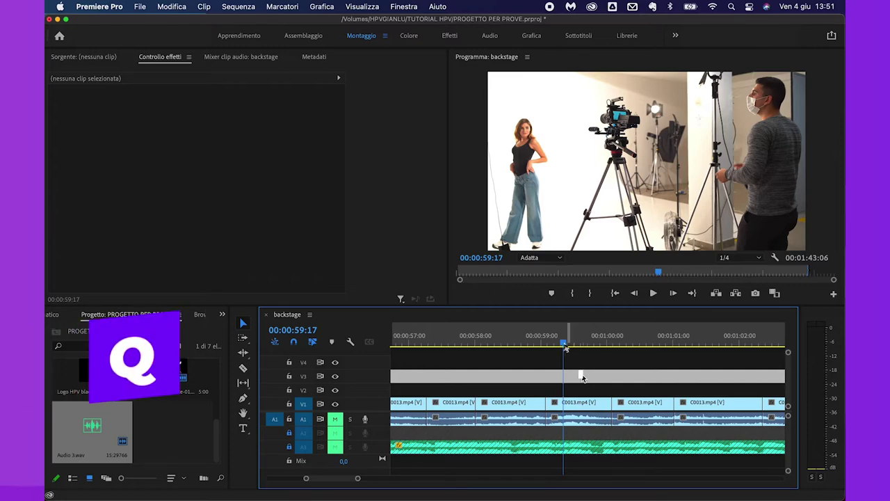
# Ripple-trim the short C0013 piece's start to 59:12 with Q, then zoom in around 59:10.
pyautogui.click(574, 410)
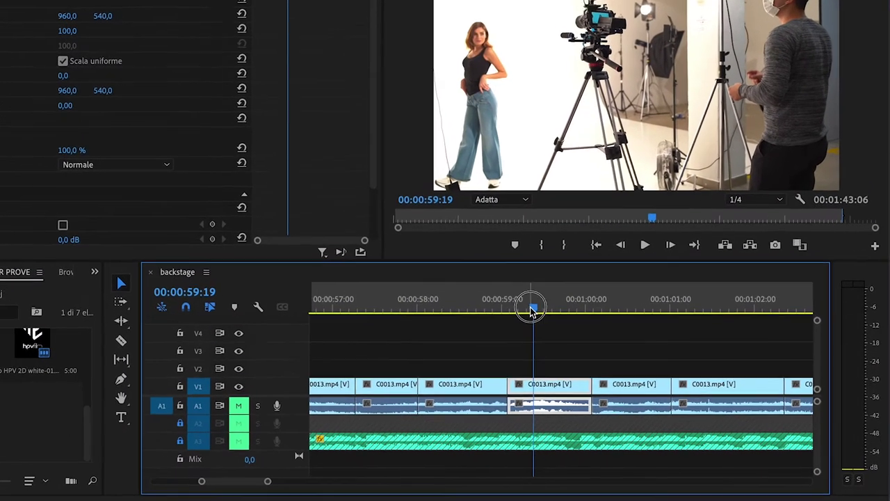
pyautogui.moveTo(547, 321); pyautogui.dragTo(551, 324)
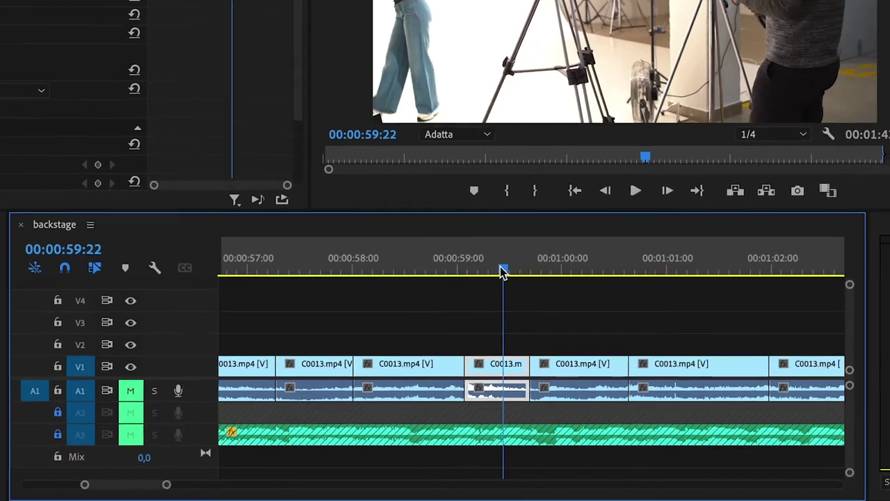
pyautogui.moveTo(504, 272); pyautogui.dragTo(481, 265)
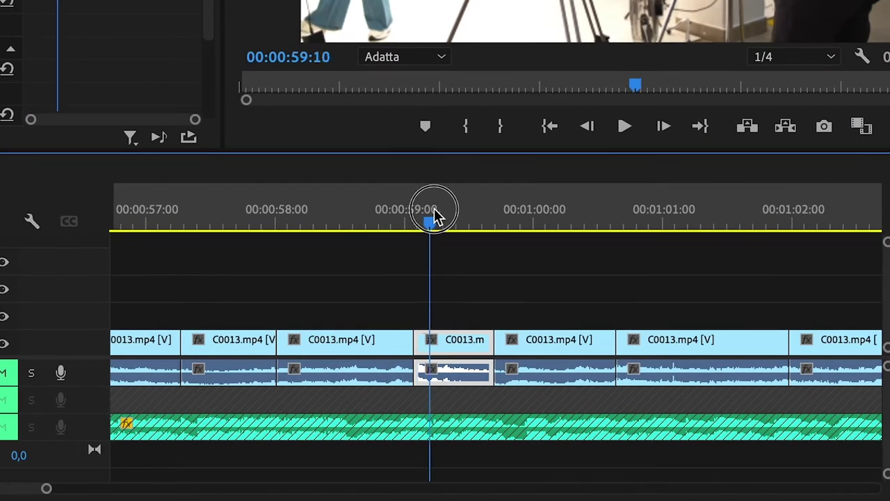
pyautogui.moveTo(433, 216); pyautogui.dragTo(450, 218)
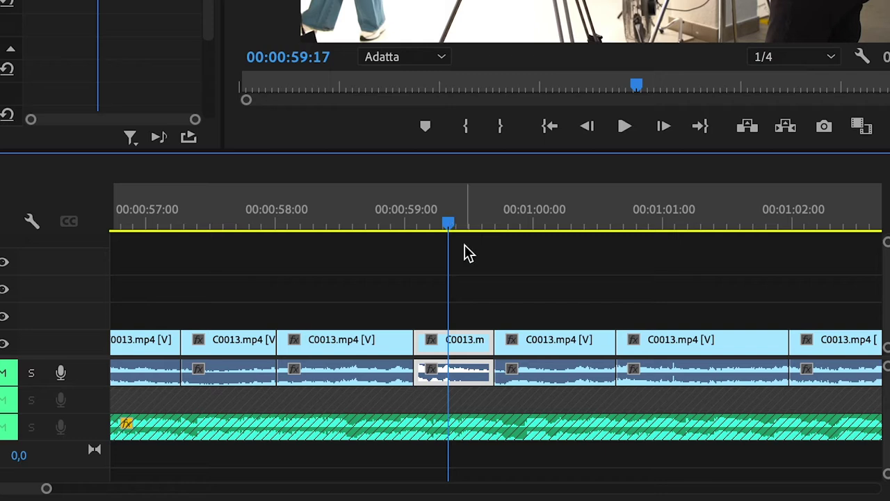
pyautogui.press('Up')
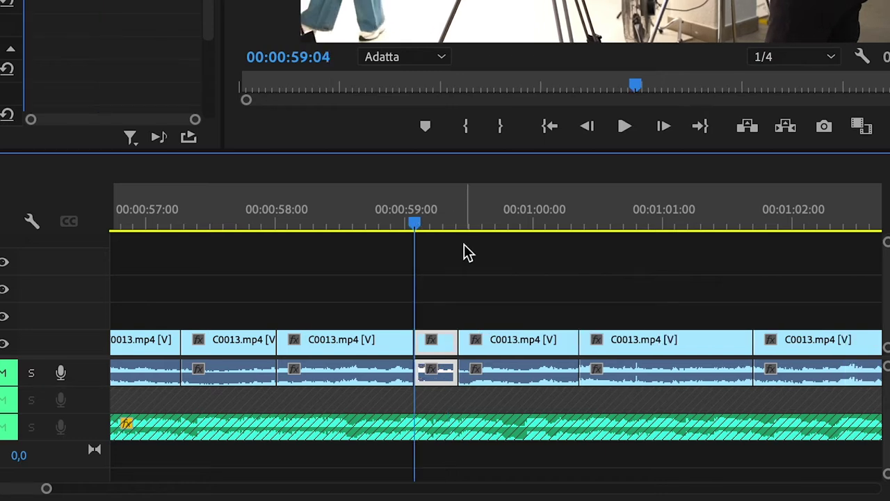
pyautogui.moveTo(415, 220); pyautogui.dragTo(439, 219)
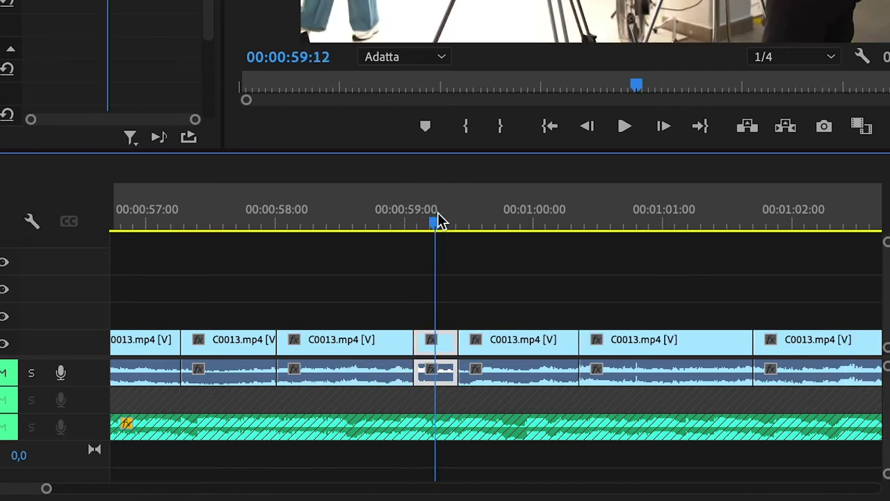
pyautogui.press('q')
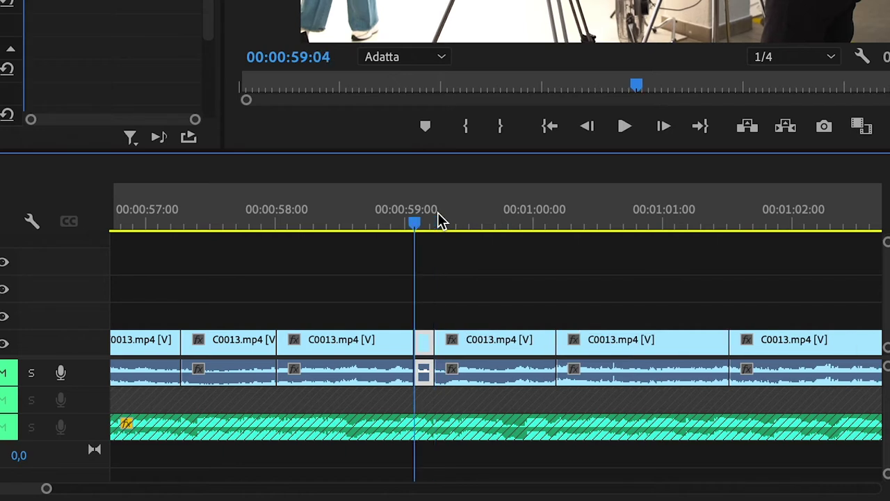
pyautogui.scroll(-2, 507, 278)
pyautogui.click(427, 221)
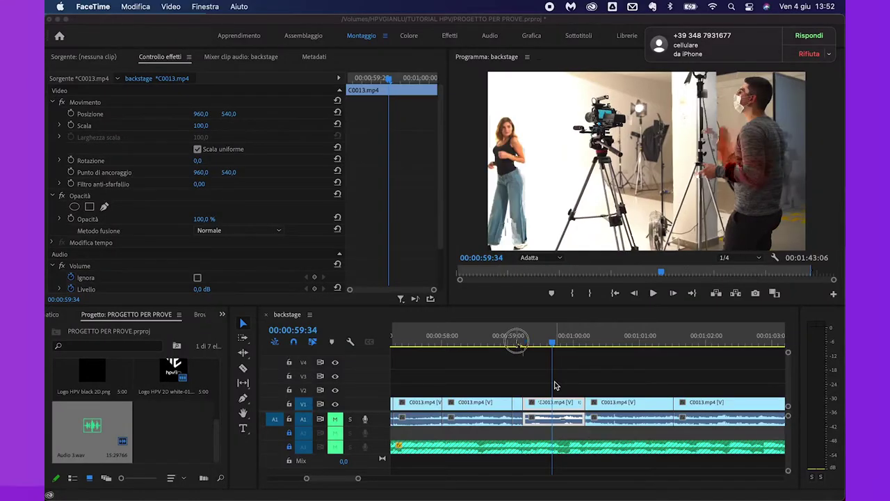
pyautogui.moveTo(517, 344); pyautogui.dragTo(534, 344)
pyautogui.press('=')
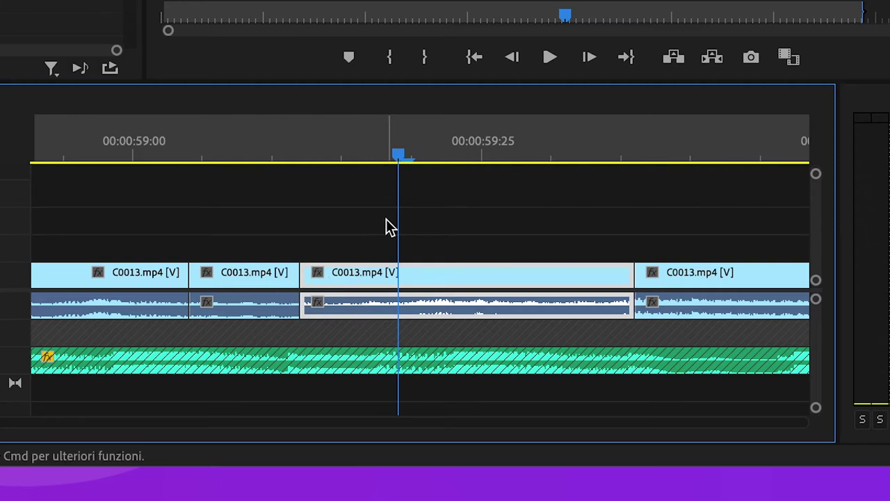
# Ripple-trim the C0013 piece's start with Q and its end with W, ending at 00:00:59:17.
pyautogui.click(402, 160)
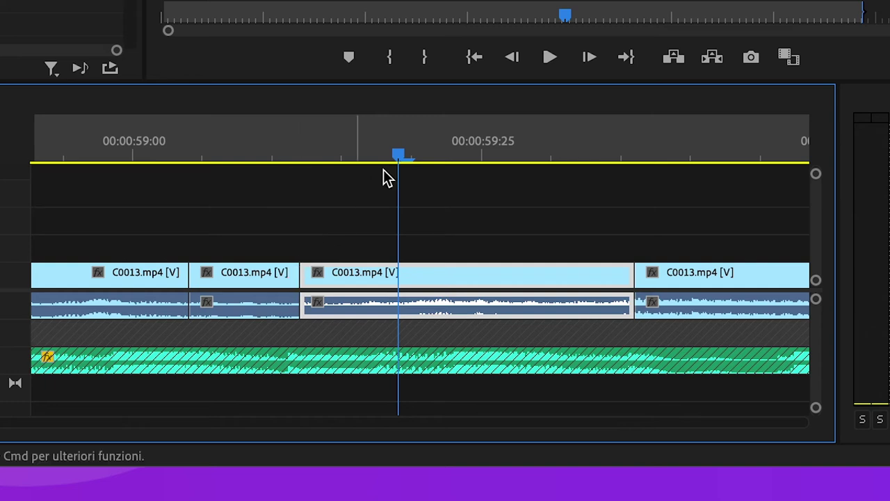
pyautogui.moveTo(395, 160); pyautogui.dragTo(421, 161)
pyautogui.press('q')
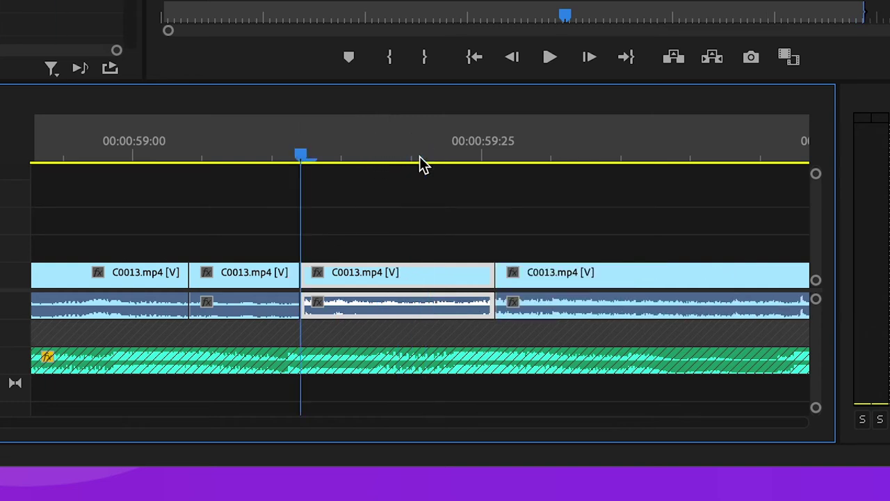
pyautogui.moveTo(309, 159); pyautogui.dragTo(385, 162)
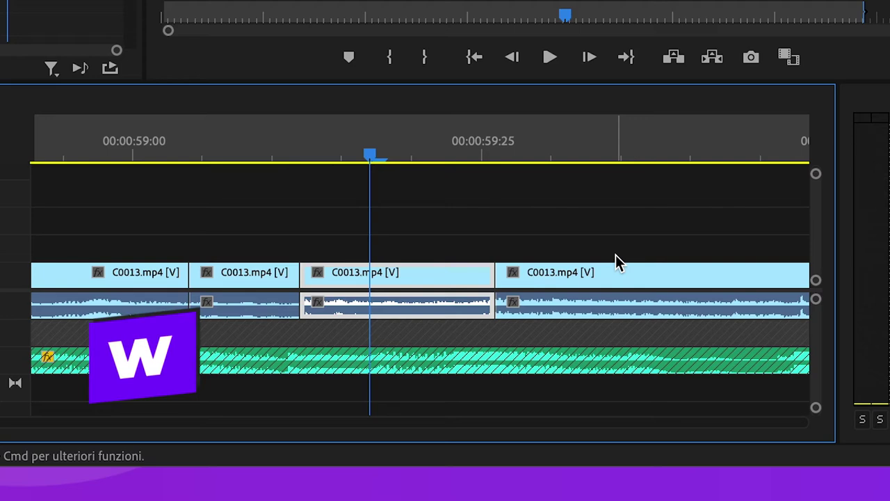
pyautogui.press('w')
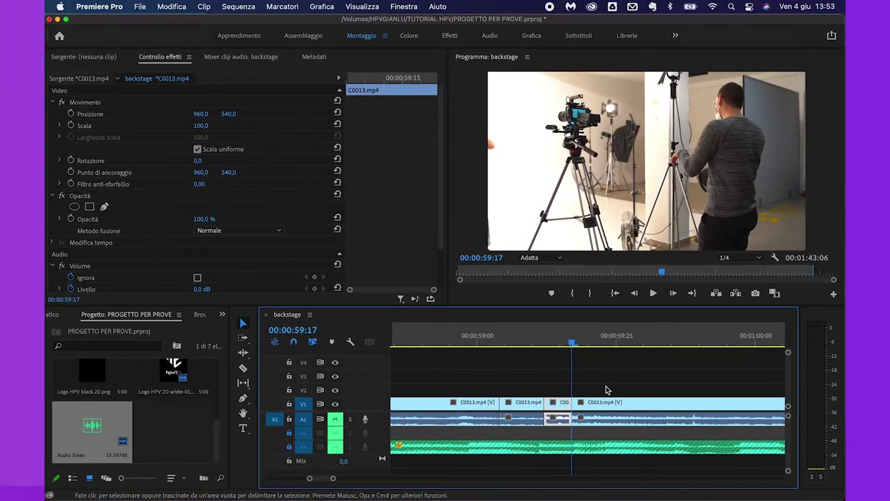
pyautogui.moveTo(571, 345); pyautogui.dragTo(604, 341)
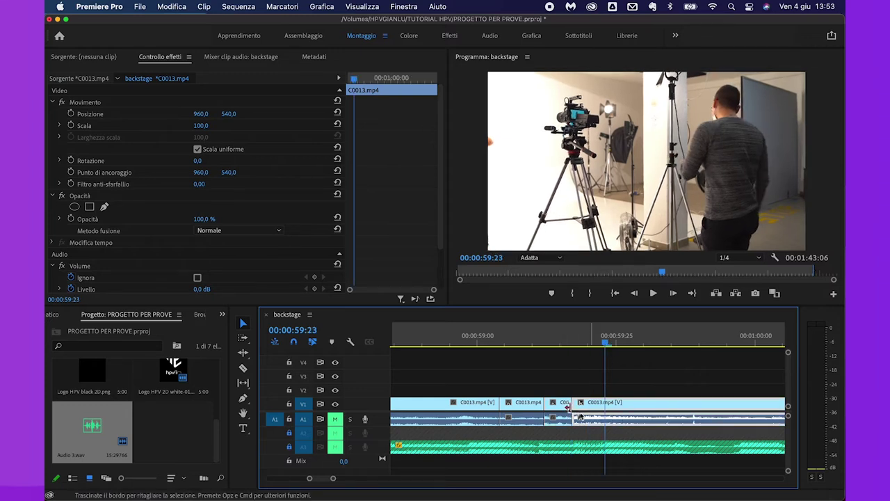
pyautogui.click(613, 343)
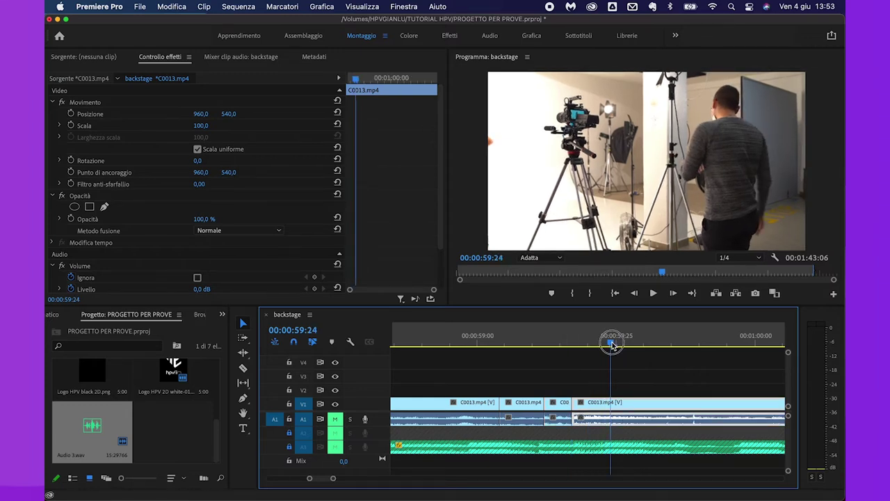
pyautogui.press('Up')
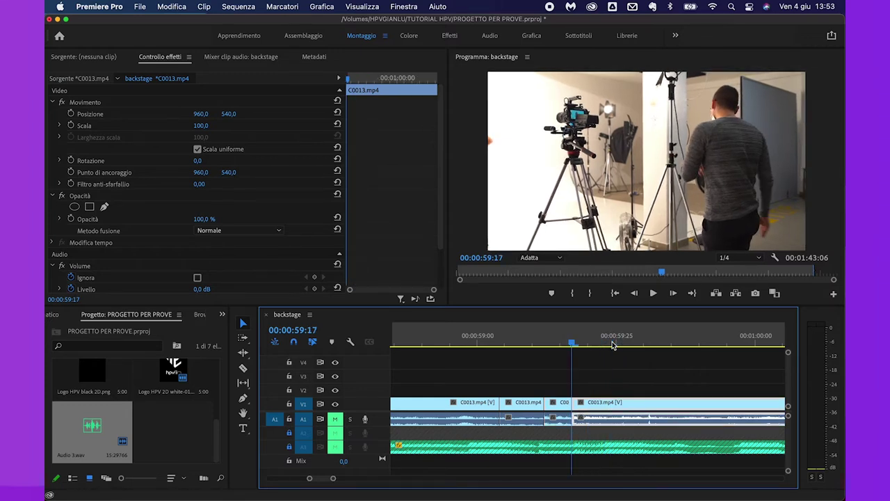
pyautogui.scroll(-2, 612, 346)
pyautogui.scroll(-3, 612, 345)
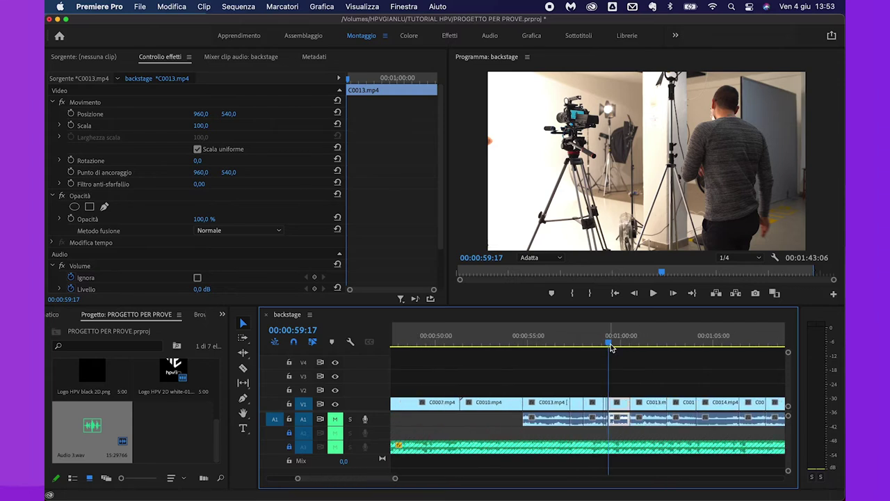
pyautogui.moveTo(609, 342); pyautogui.dragTo(616, 372)
pyautogui.scroll(2, 616, 375)
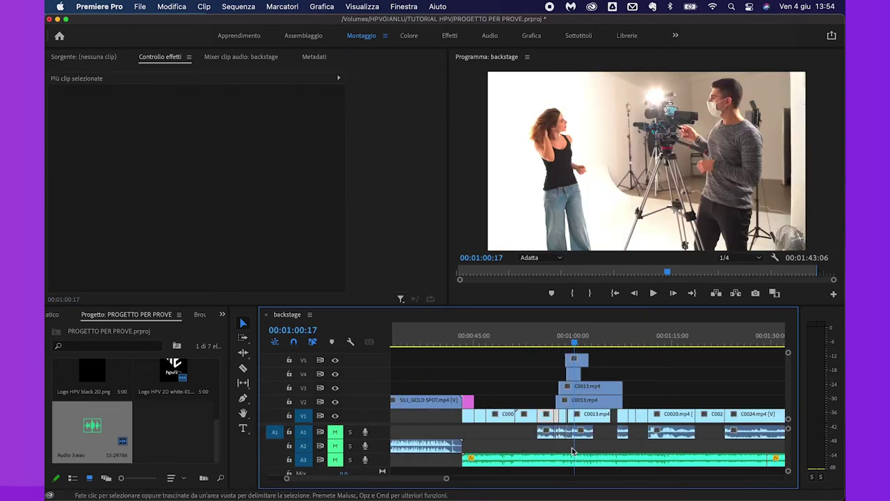
# Switch to the Razor tool with C.
pyautogui.scroll(-2, 570, 451)
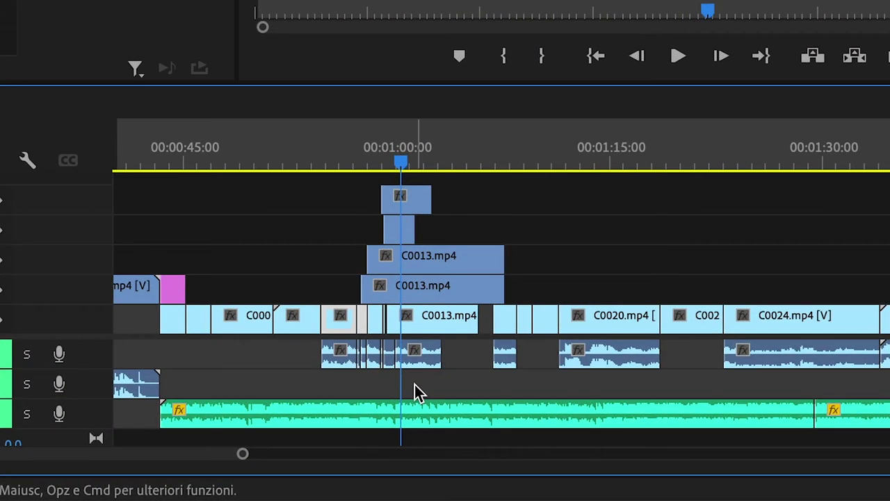
pyautogui.press('c')
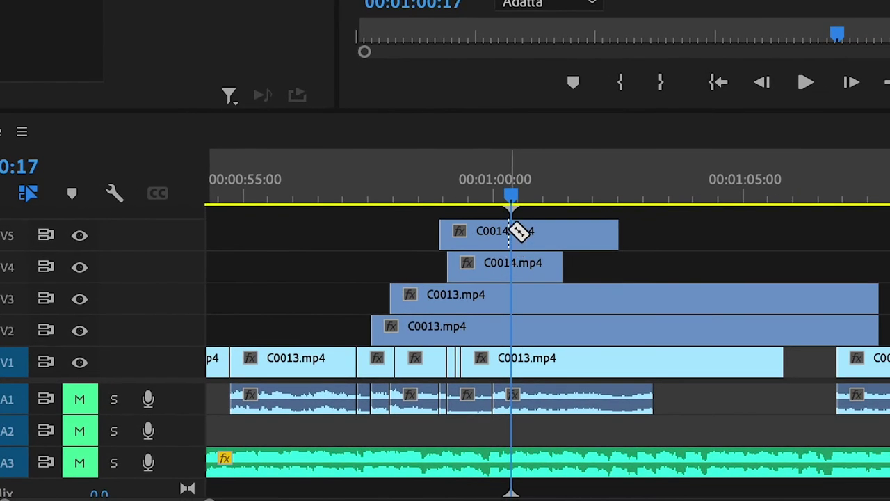
# Razor-cut the stacked clips on V5, V4, V3, V2, V1 and A1 at 00:01:00:17.
pyautogui.click(514, 232)
pyautogui.click(514, 262)
pyautogui.click(517, 298)
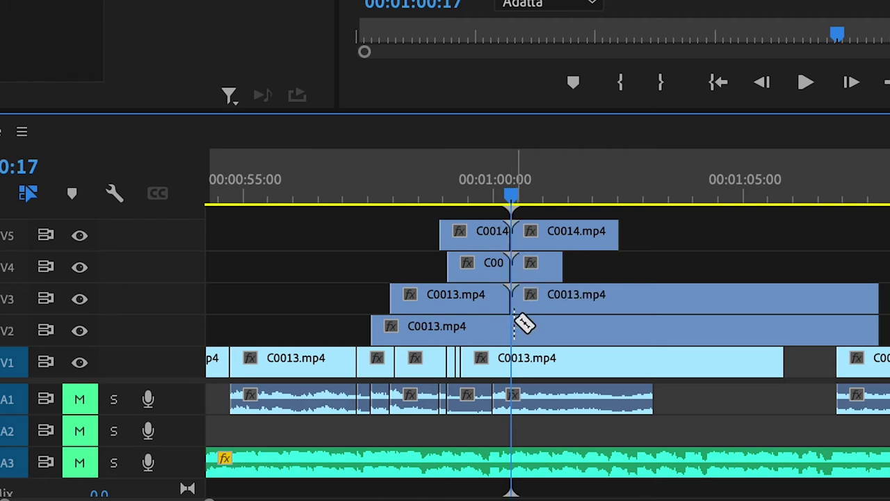
pyautogui.click(516, 329)
pyautogui.click(516, 359)
pyautogui.click(516, 403)
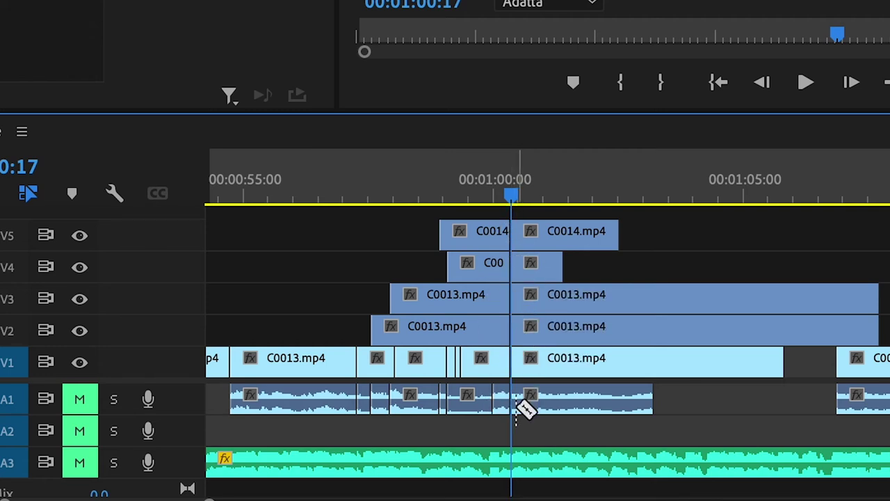
# Return to Selection and marquee-select the parts after the cut on V2–V5 and A1.
pyautogui.press('v')
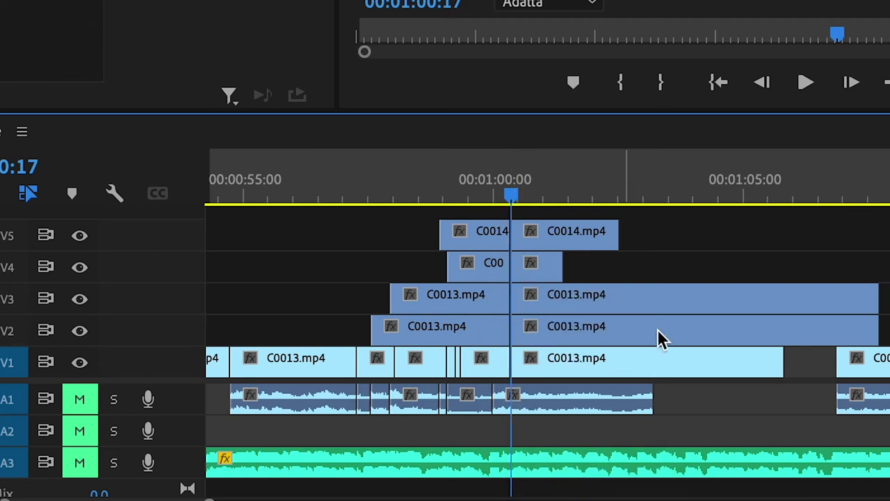
pyautogui.moveTo(527, 199); pyautogui.dragTo(534, 199)
pyautogui.moveTo(671, 407); pyautogui.dragTo(536, 233)
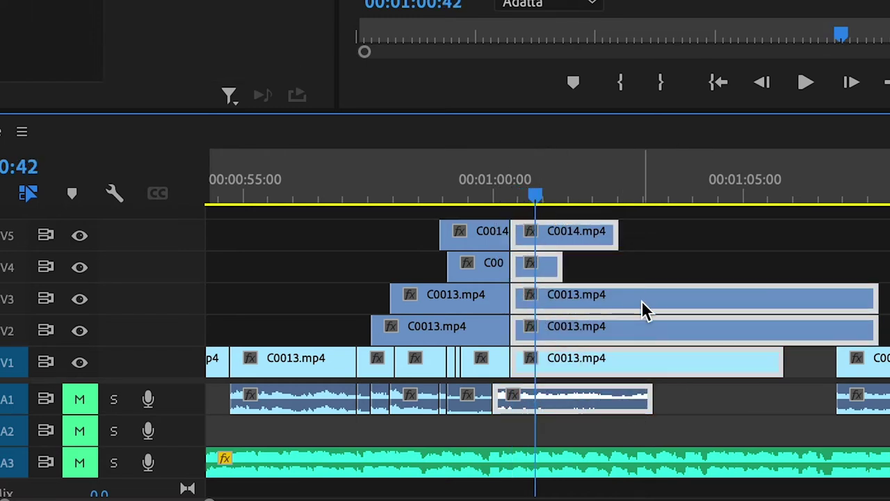
# Add an edit to the selected clips and razor every track, including A3 music, at 01:00:42.
pyautogui.hotkey('ctrl', 'k')
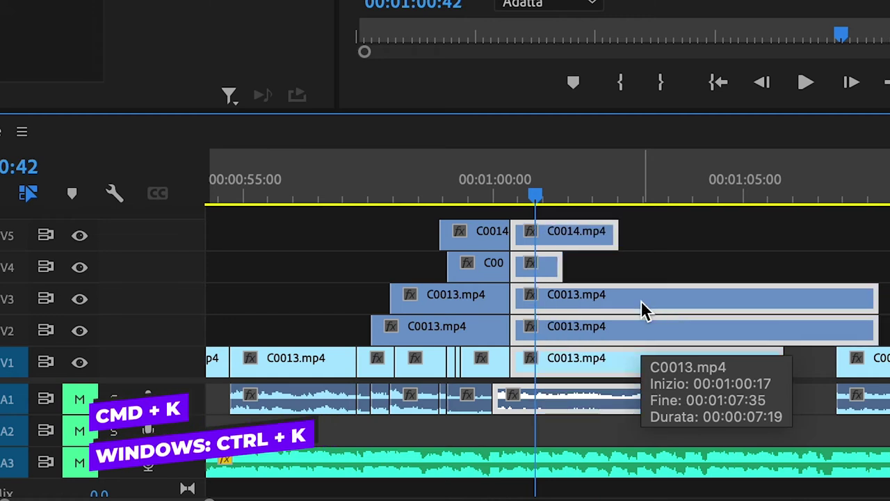
pyautogui.click(690, 263)
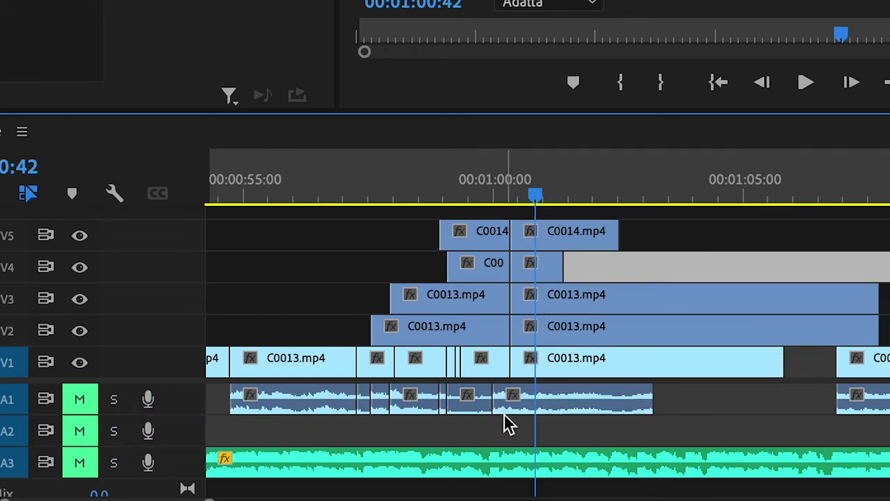
pyautogui.hscroll(2, 505, 424)
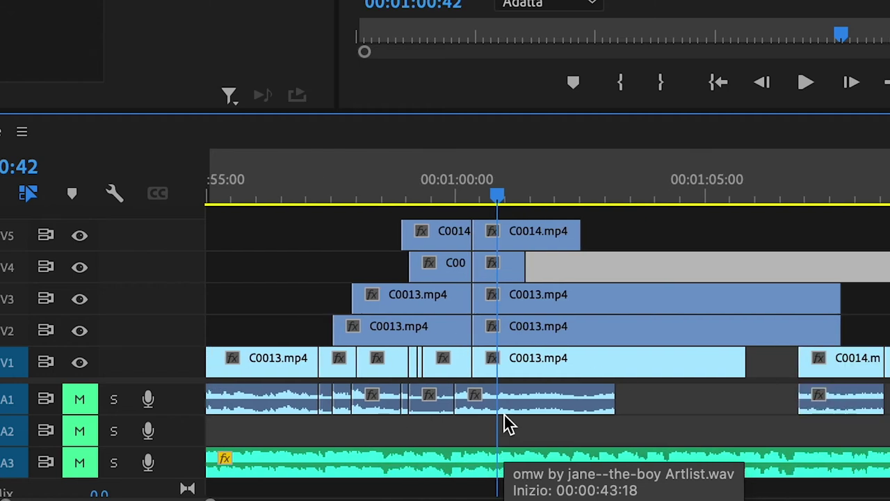
pyautogui.press('c')
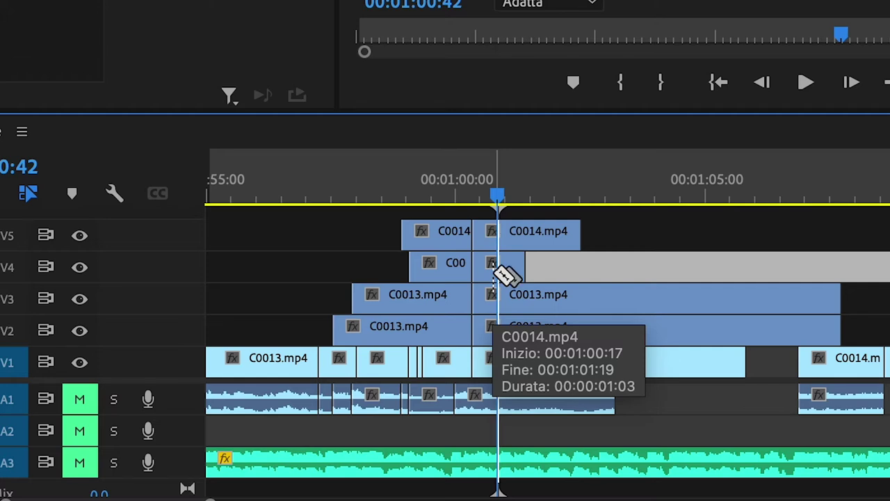
pyautogui.keyDown('shift'); pyautogui.click(497, 270); pyautogui.keyUp('shift')
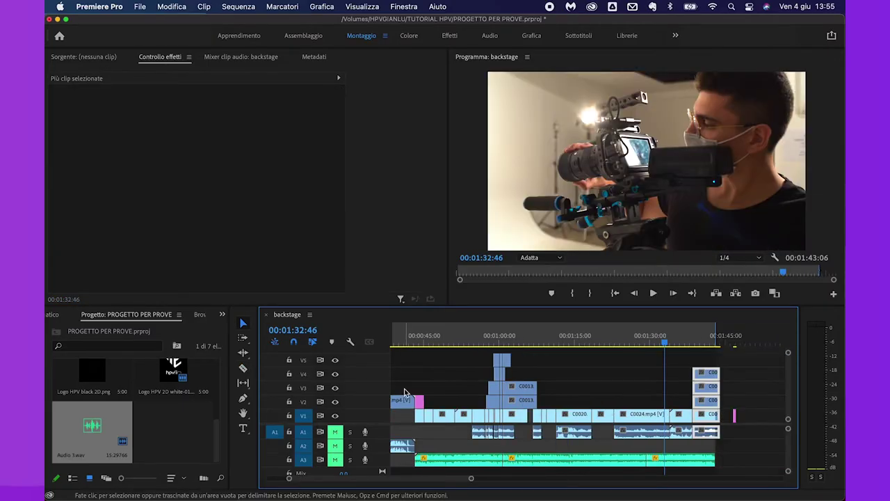
# Move Logo HPV 2D white-01.png from the sequence end onto V3 near 01:18:40 and preview the overlay.
pyautogui.keyDown('alt'); pyautogui.scroll(-3, 517, 386); pyautogui.keyUp('alt')
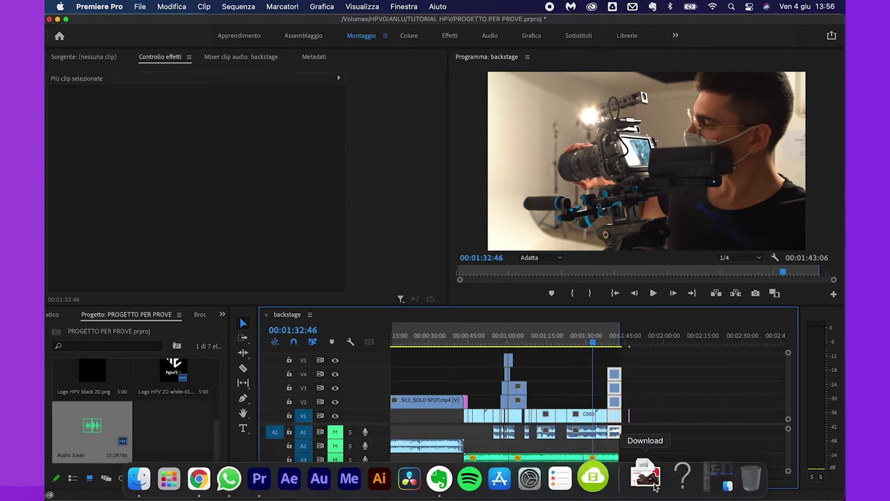
pyautogui.hscroll(-2, 490, 422)
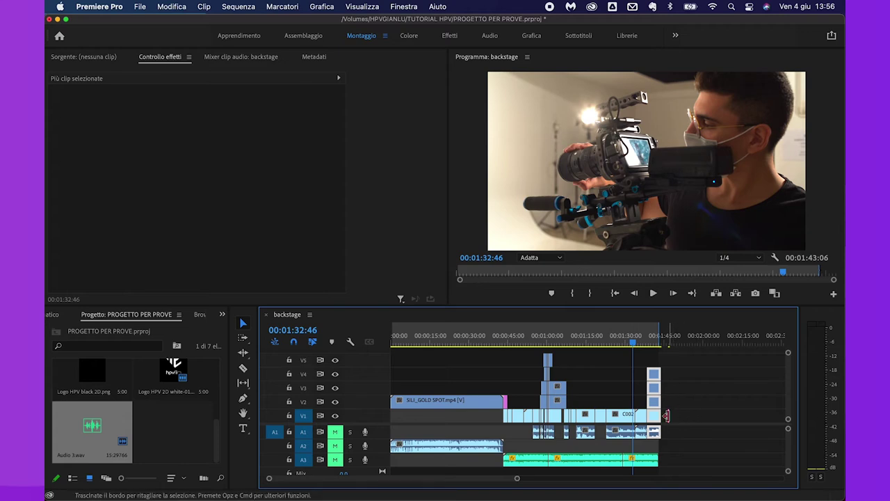
pyautogui.click(668, 415)
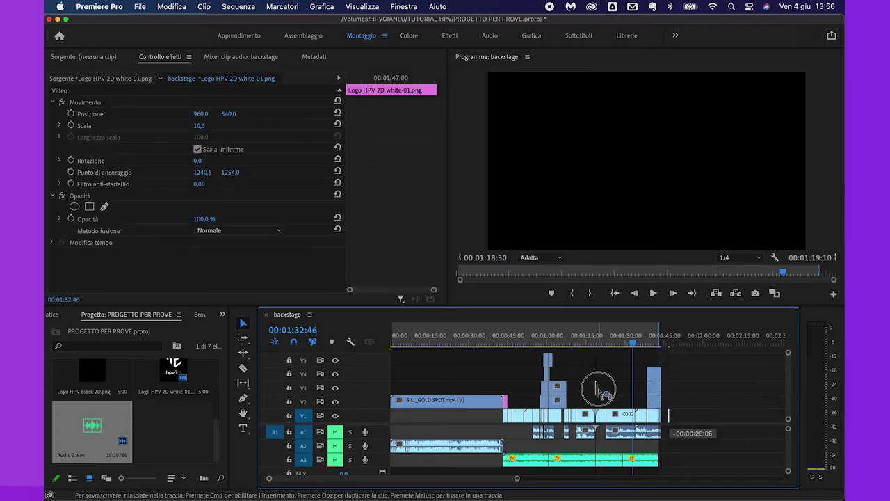
pyautogui.moveTo(592, 337); pyautogui.dragTo(597, 337)
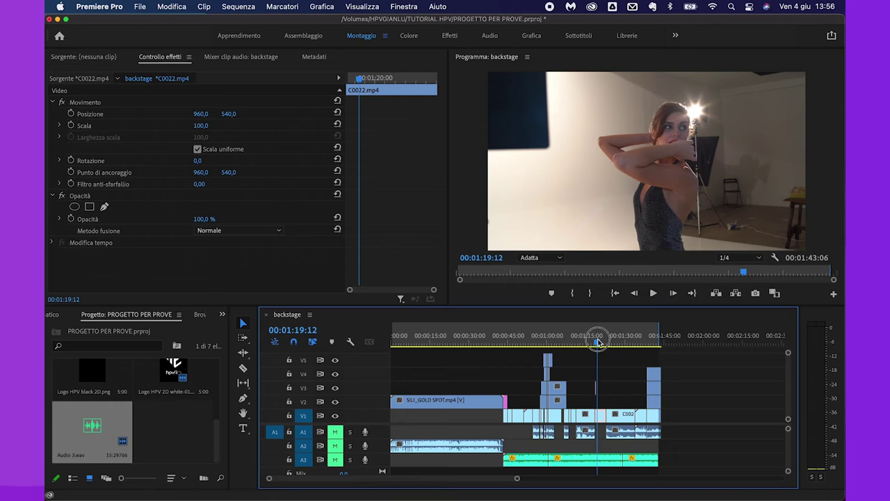
pyautogui.click(595, 338)
pyautogui.press('=')
pyautogui.press('=')
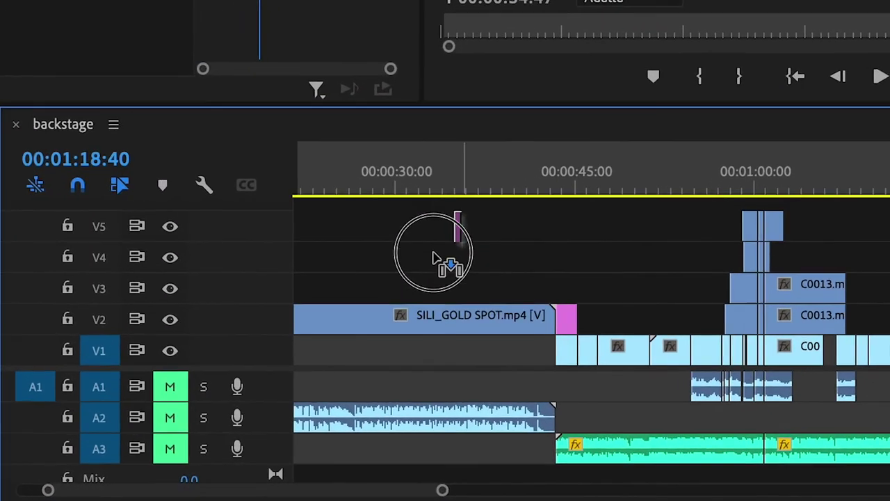
# Drag the logo clip onto V4 near the start, then shift all clips slightly later.
pyautogui.moveTo(847, 340); pyautogui.dragTo(398, 318)
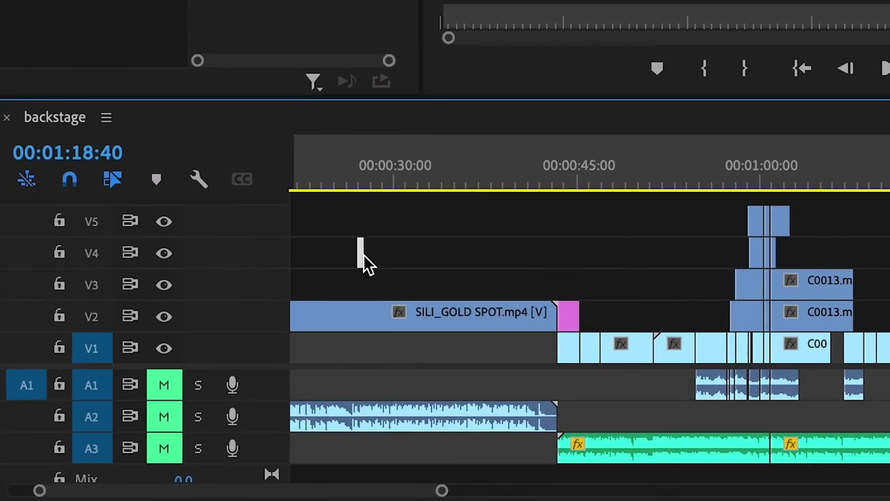
pyautogui.scroll(5, 398, 318)
pyautogui.scroll(-1, 411, 259)
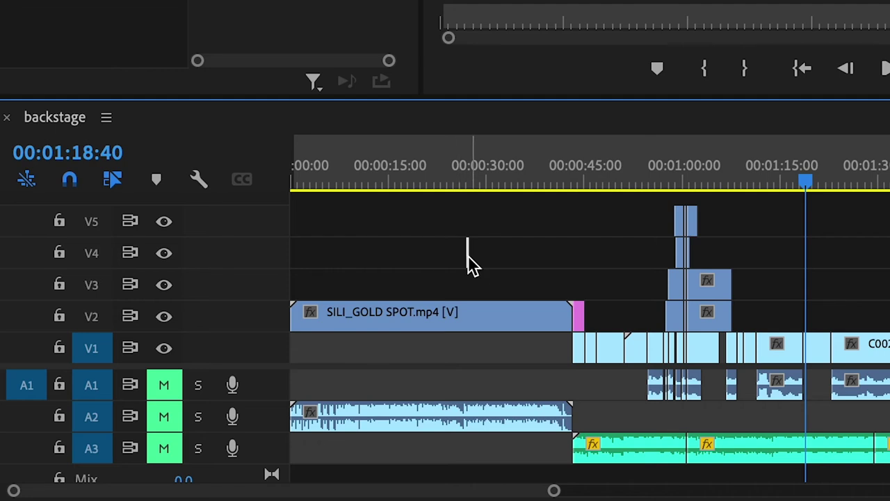
pyautogui.moveTo(470, 263); pyautogui.dragTo(292, 264)
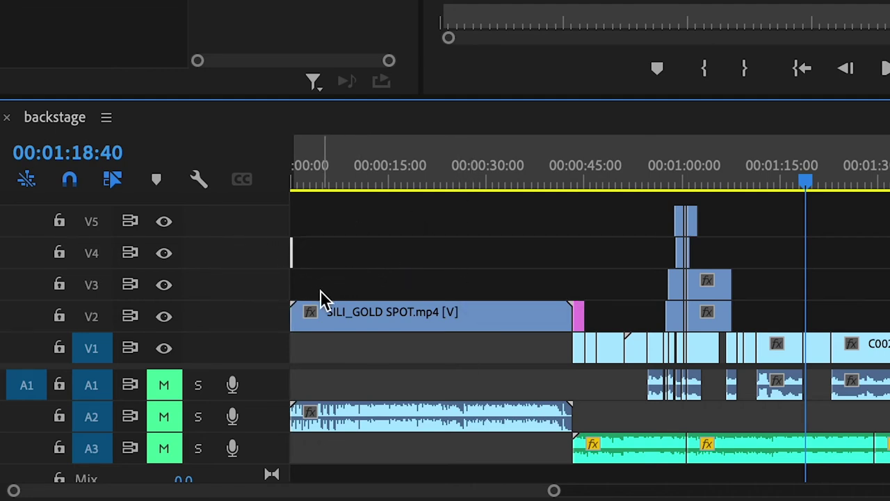
pyautogui.moveTo(320, 218)
pyautogui.mouseDown()
pyautogui.moveTo(717, 445)
pyautogui.moveTo(795, 416)
pyautogui.mouseUp()
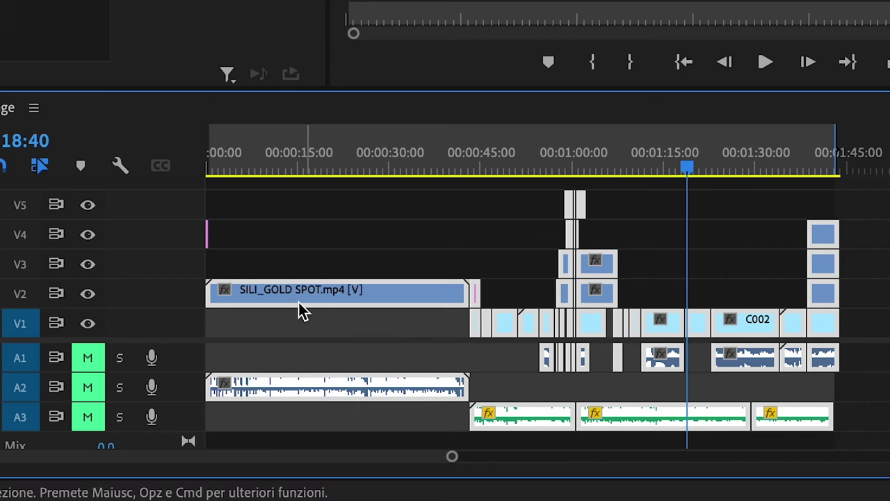
pyautogui.moveTo(235, 297); pyautogui.dragTo(245, 297)
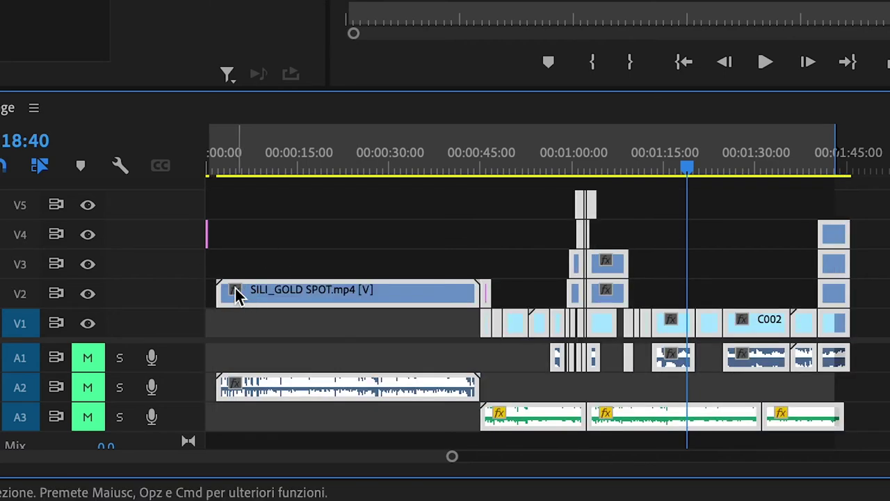
# Move the small clip from V4 to V2, realign all clips to the start, and park the playhead at 00:00:00.
pyautogui.scroll(3, 234, 297)
pyautogui.click(208, 233)
pyautogui.moveTo(208, 232); pyautogui.dragTo(211, 290)
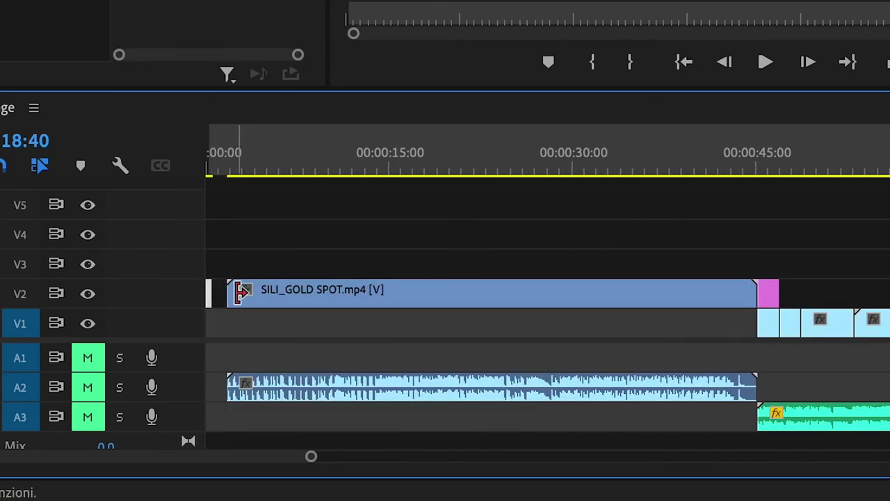
pyautogui.scroll(-5, 268, 246)
pyautogui.moveTo(218, 243)
pyautogui.mouseDown()
pyautogui.moveTo(878, 490)
pyautogui.moveTo(831, 431)
pyautogui.mouseUp()
pyautogui.moveTo(797, 226); pyautogui.dragTo(299, 417)
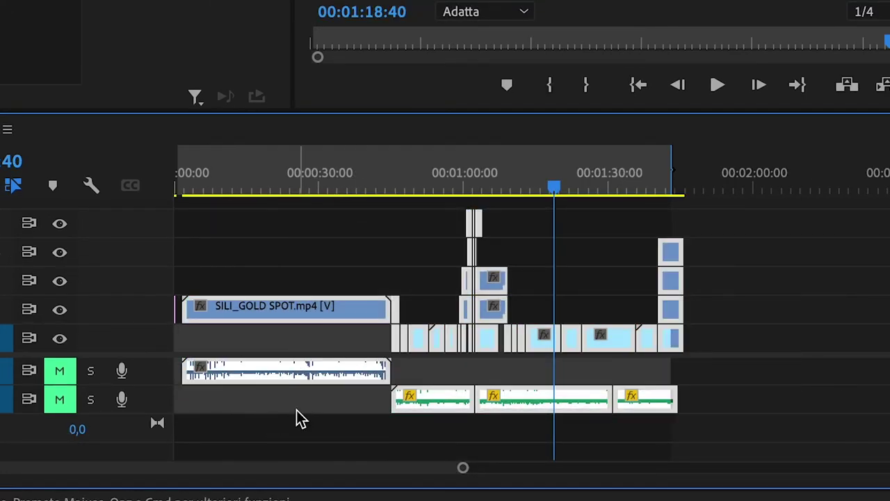
pyautogui.moveTo(241, 317); pyautogui.dragTo(237, 314)
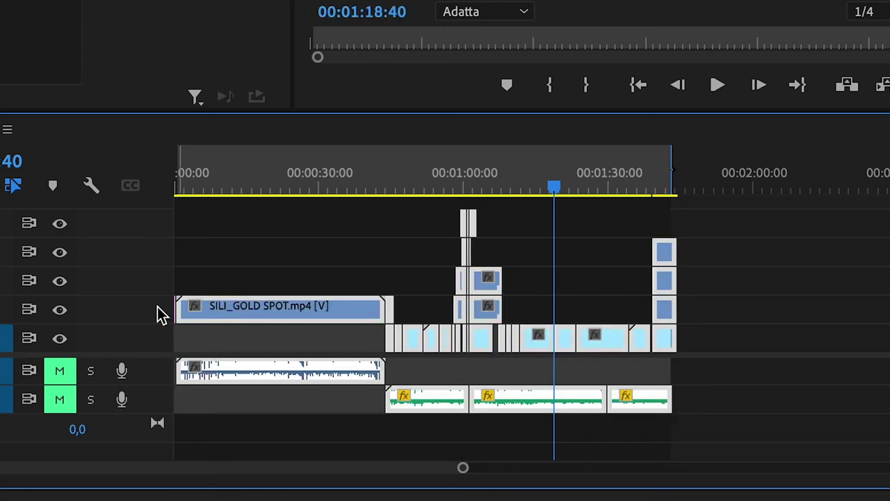
pyautogui.click(177, 183)
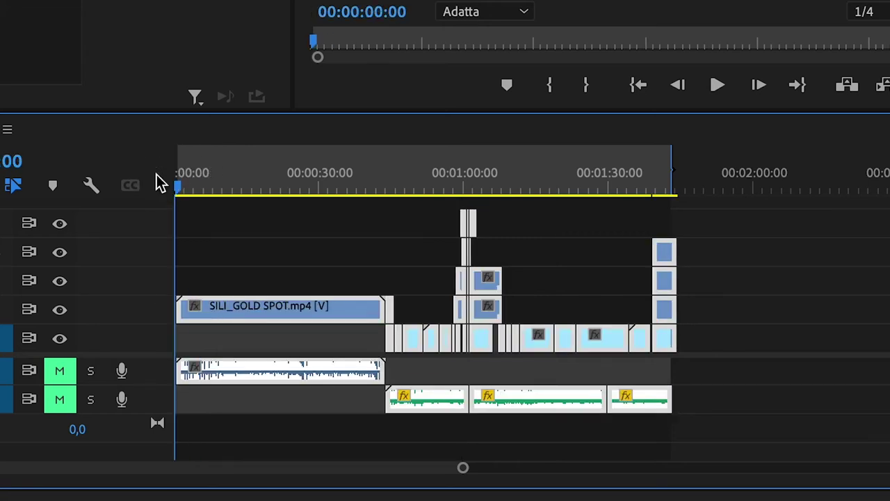
pyautogui.scroll(1, 226, 269)
pyautogui.scroll(2, 226, 269)
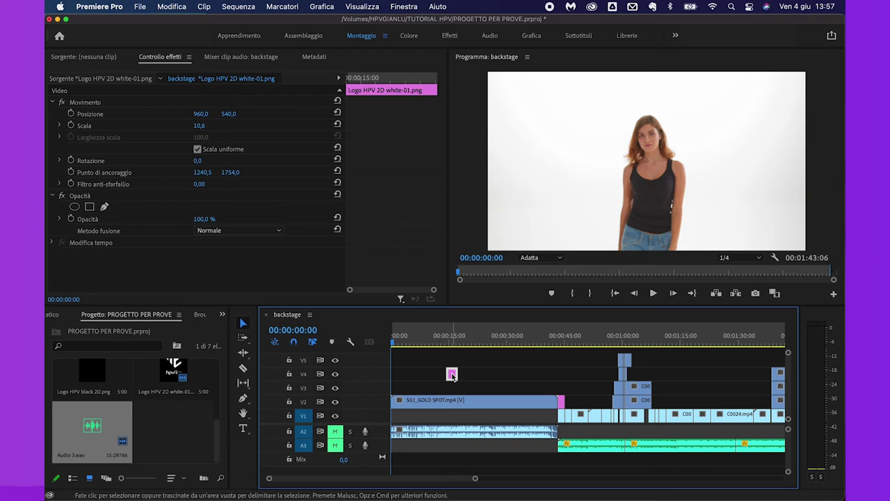
# Insert the logo clip at 00:00:00 on V4, pushing SILI_GOLD SPOT later, and scrub the opening.
pyautogui.moveTo(452, 376)
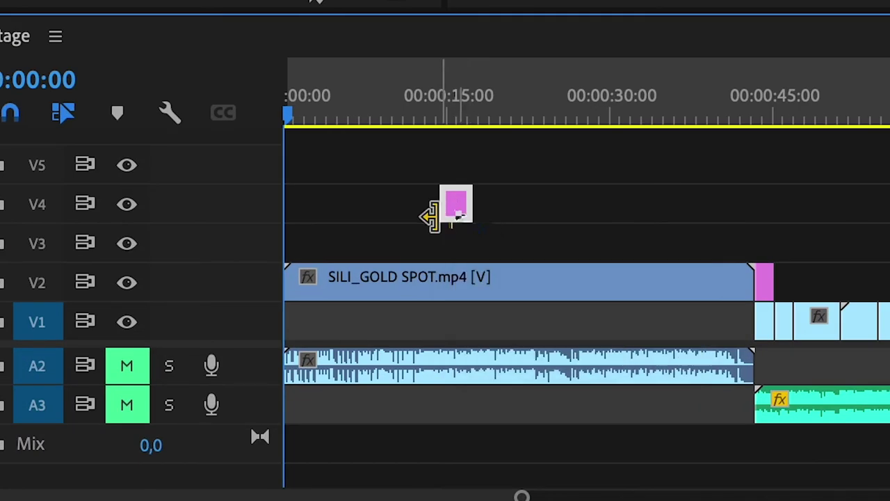
pyautogui.moveTo(456, 209); pyautogui.dragTo(316, 209)
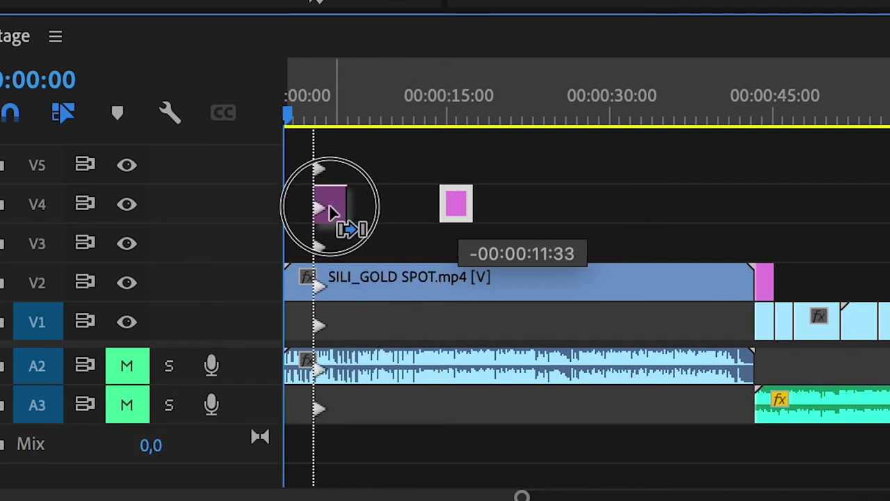
pyautogui.moveTo(317, 208)
pyautogui.mouseDown()
pyautogui.moveTo(379, 211)
pyautogui.moveTo(295, 201)
pyautogui.mouseUp()
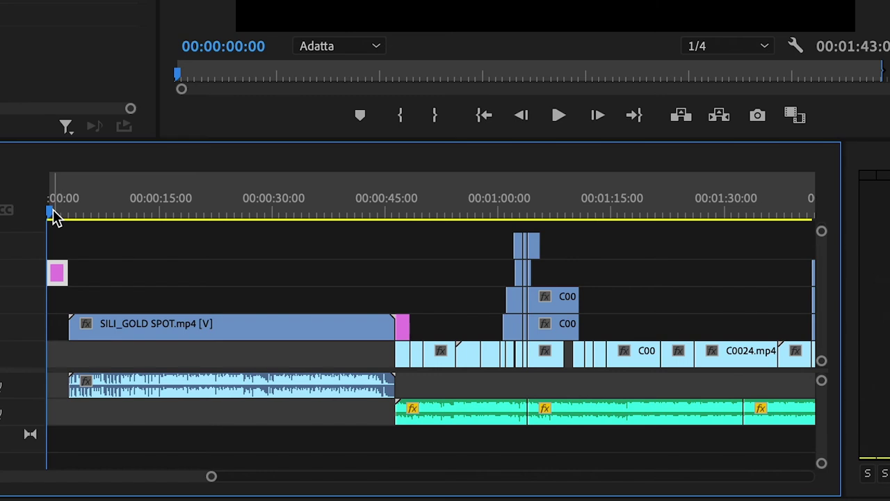
pyautogui.moveTo(54, 211); pyautogui.dragTo(56, 215)
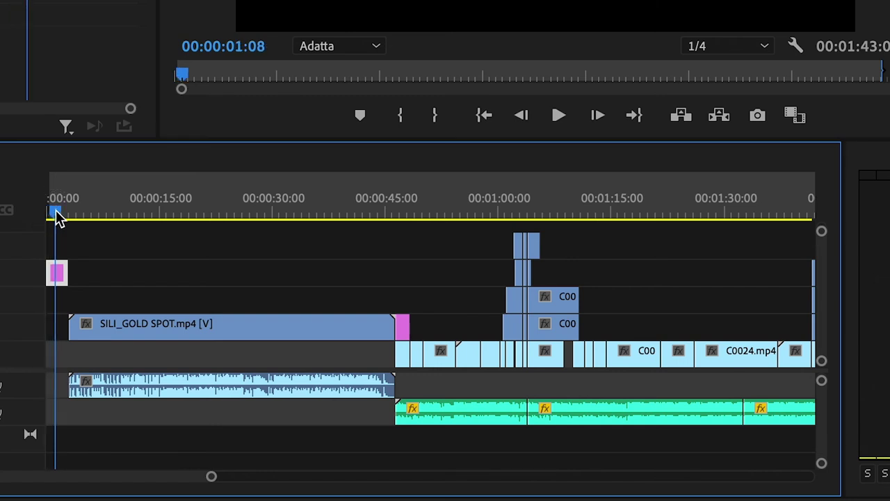
# Insert-edit C0022.mp4 from V1 directly after the end of SILI_GOLD SPOT.mp4.
pyautogui.press('-')
pyautogui.press('-')
pyautogui.press('-')
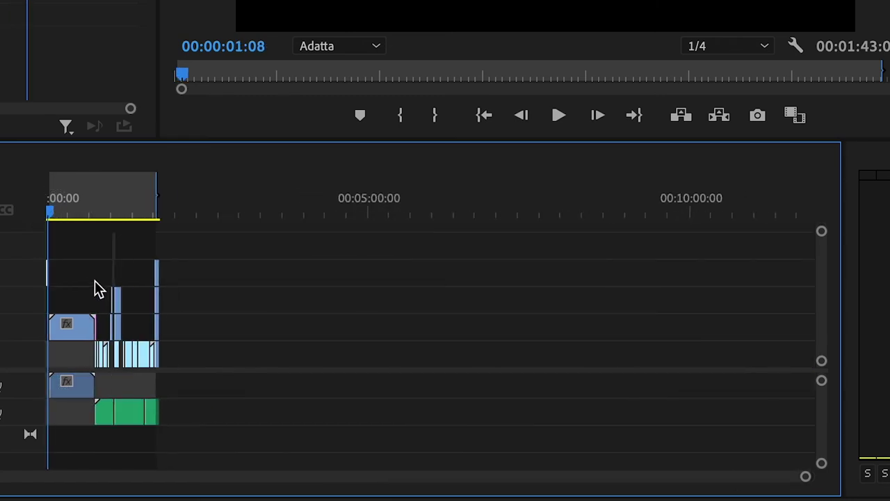
pyautogui.press('=')
pyautogui.press('=')
pyautogui.press('=')
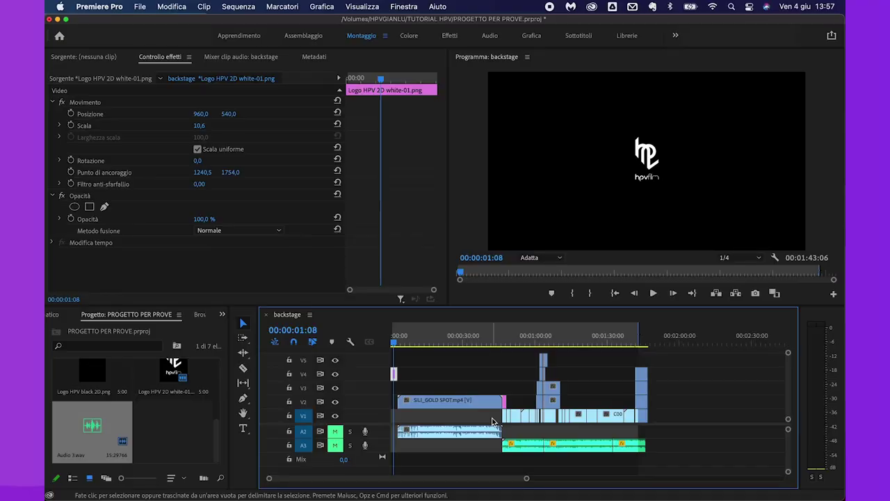
pyautogui.click(591, 418)
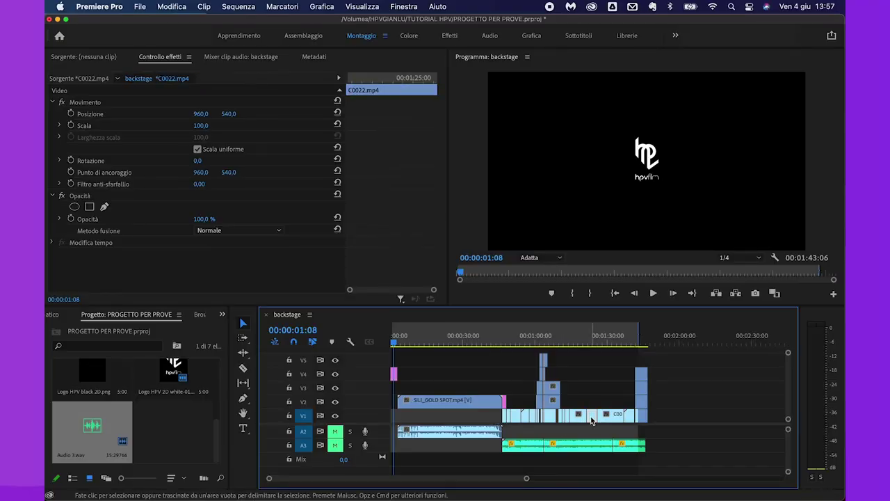
pyautogui.moveTo(591, 420); pyautogui.dragTo(506, 398)
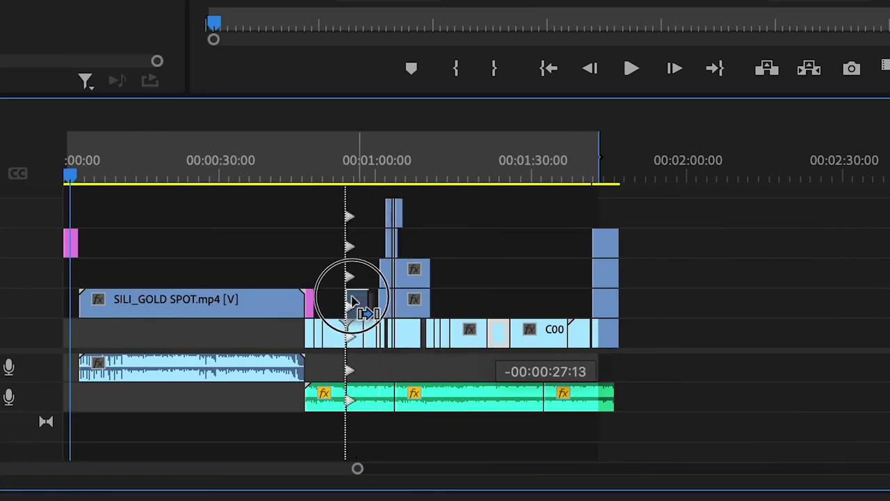
pyautogui.moveTo(310, 291); pyautogui.dragTo(315, 289)
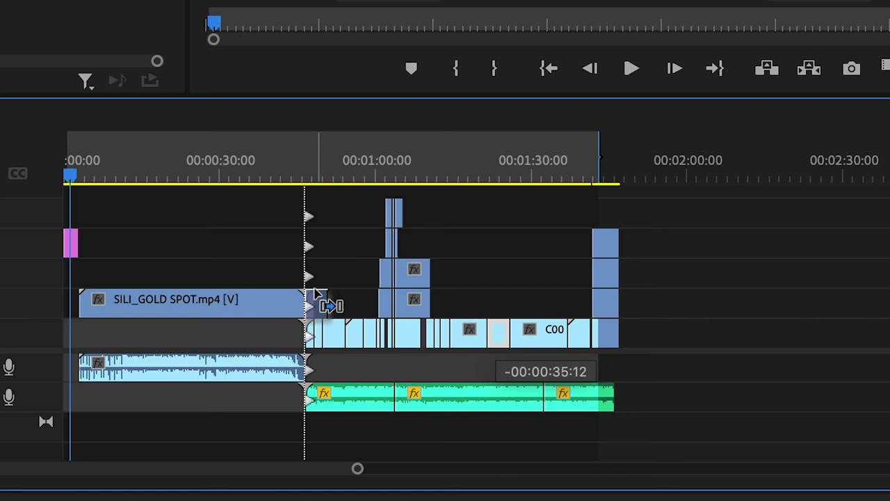
pyautogui.moveTo(314, 292); pyautogui.dragTo(336, 292)
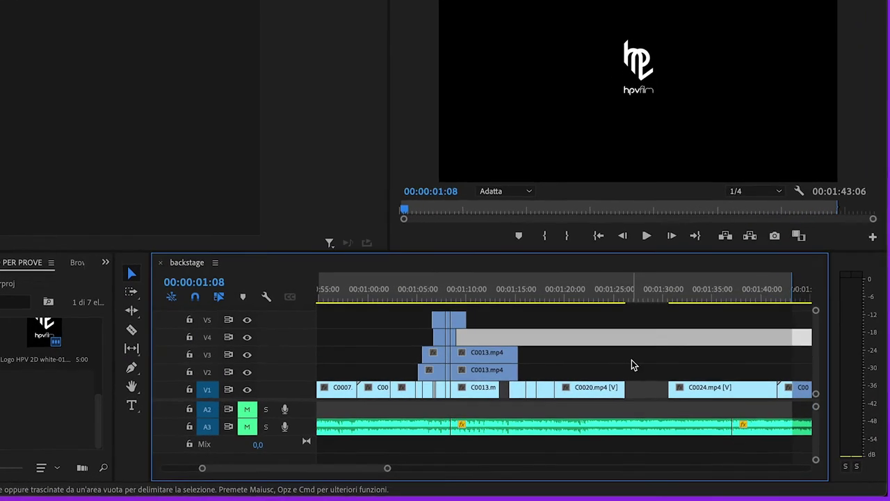
# Shift C0020.mp4 later on V1, then move the C0013.mp4 clip on V2 and trim its start.
pyautogui.moveTo(640, 392); pyautogui.dragTo(560, 413)
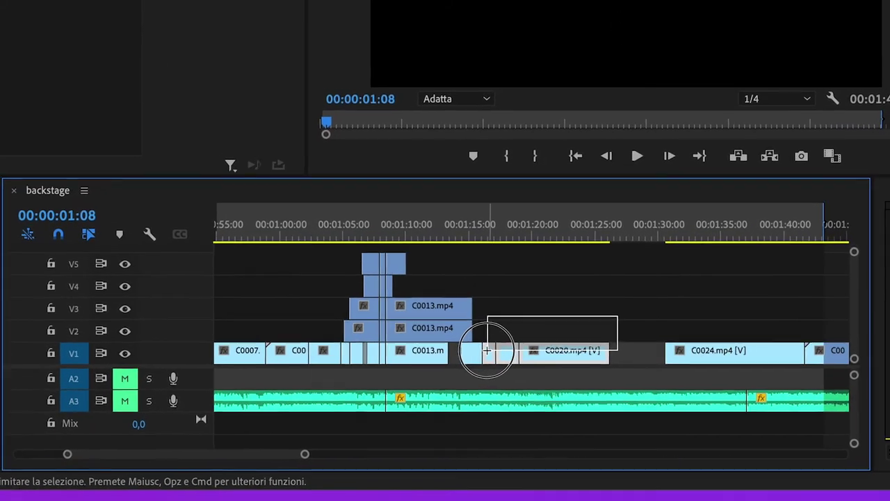
pyautogui.moveTo(487, 350)
pyautogui.mouseDown()
pyautogui.moveTo(480, 353)
pyautogui.moveTo(522, 352)
pyautogui.mouseUp()
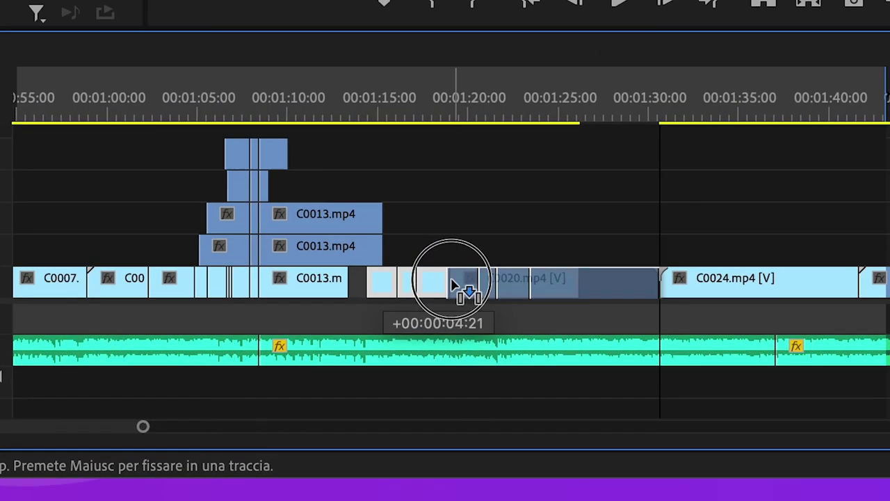
pyautogui.moveTo(452, 285); pyautogui.dragTo(459, 279)
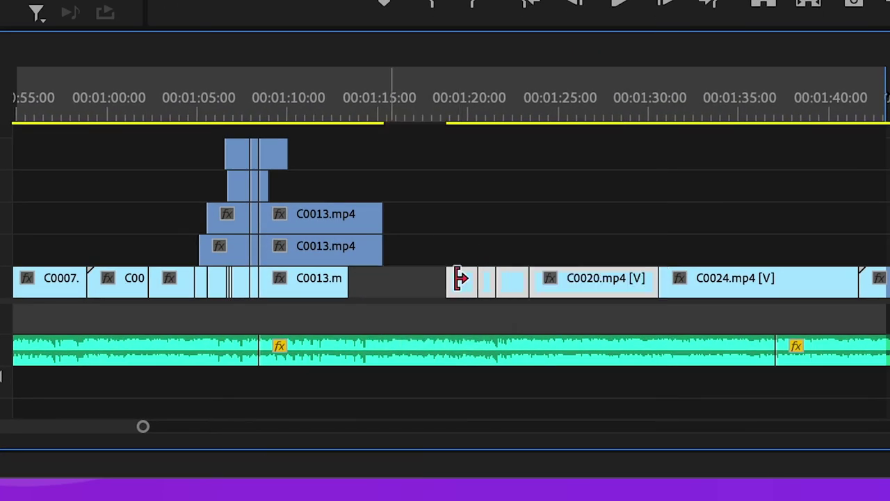
pyautogui.moveTo(330, 258); pyautogui.dragTo(398, 261)
pyautogui.moveTo(327, 249)
pyautogui.mouseDown()
pyautogui.moveTo(351, 250)
pyautogui.moveTo(381, 272)
pyautogui.moveTo(377, 169)
pyautogui.moveTo(394, 250)
pyautogui.mouseUp()
# Drop C0013.mp4 into the V1 gap and extend the earlier C0013 clip to close it.
pyautogui.scroll(3, 393, 248)
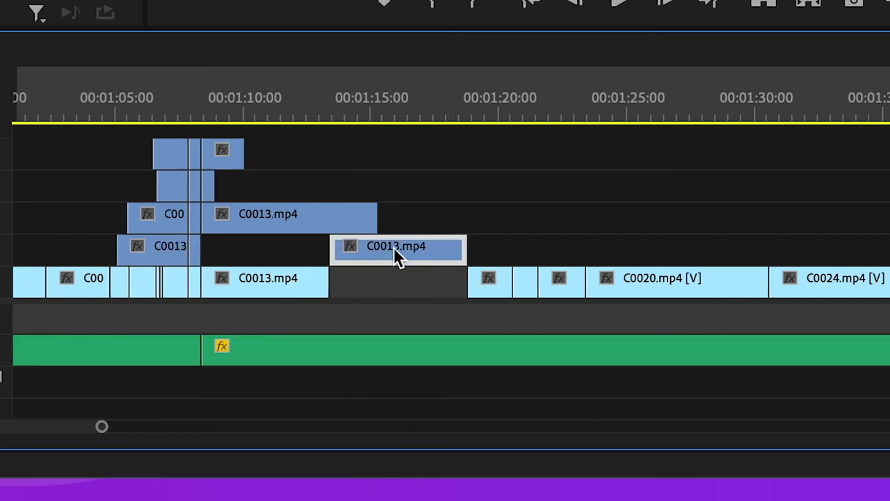
pyautogui.scroll(2, 393, 247)
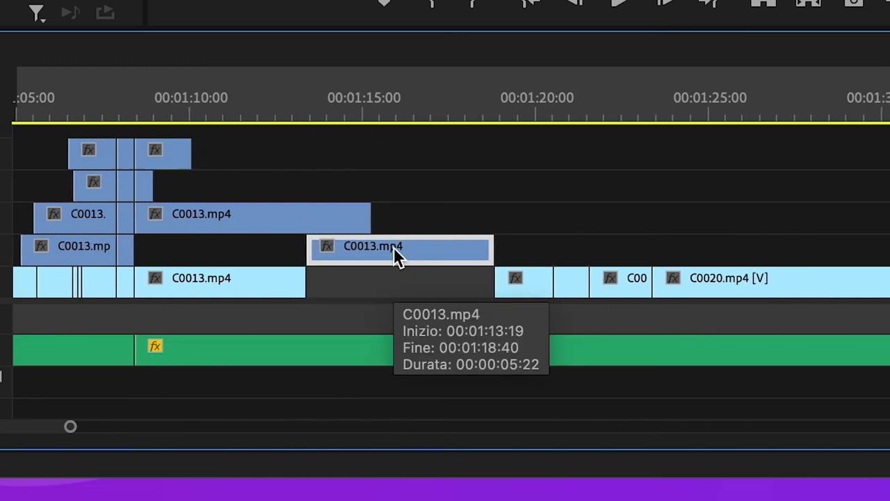
pyautogui.scroll(2, 394, 247)
pyautogui.moveTo(393, 247); pyautogui.dragTo(372, 281)
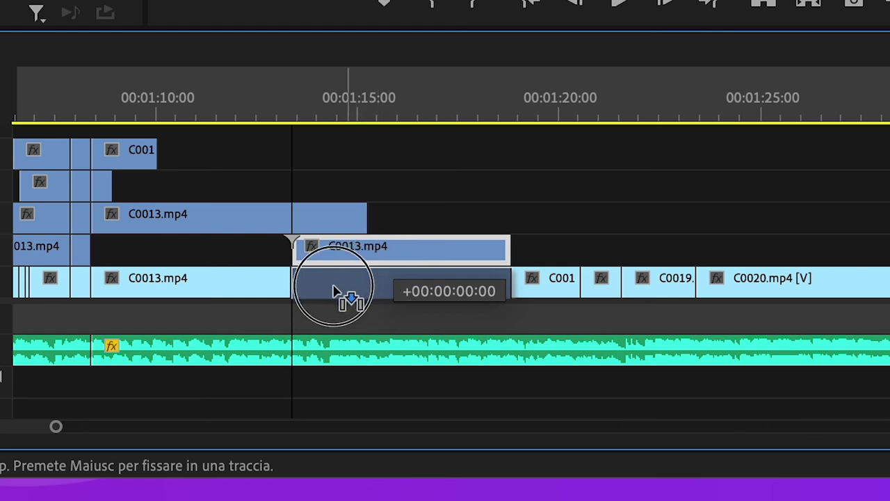
pyautogui.moveTo(361, 285)
pyautogui.mouseDown()
pyautogui.moveTo(327, 291)
pyautogui.moveTo(423, 291)
pyautogui.mouseUp()
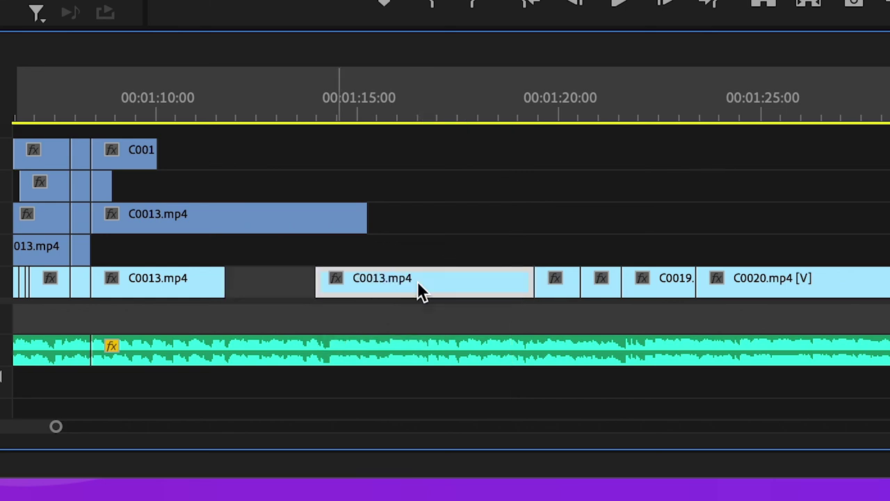
pyautogui.moveTo(225, 280); pyautogui.dragTo(316, 282)
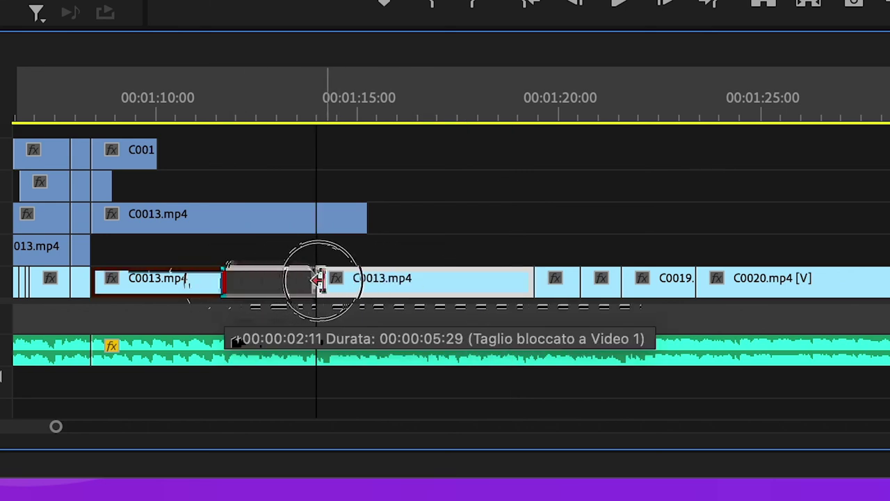
# Raise the C0013.mp4 clip up to track V5.
pyautogui.moveTo(380, 276); pyautogui.dragTo(382, 265)
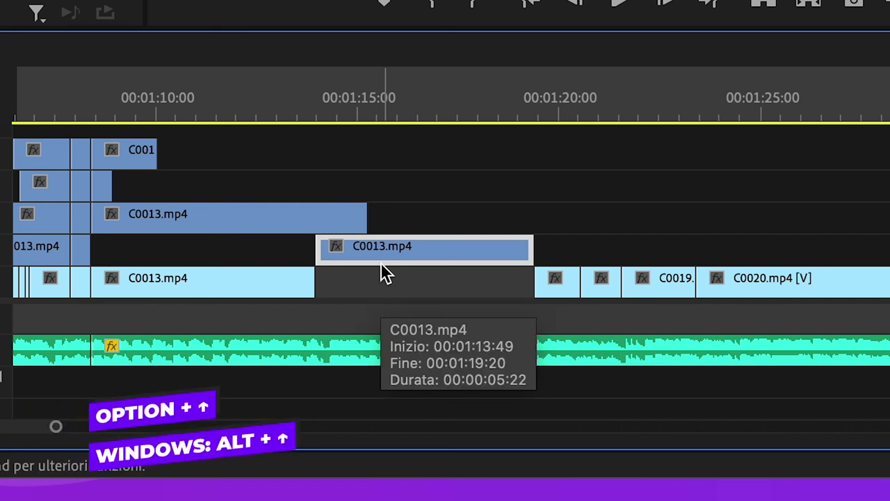
pyautogui.hotkey('alt', 'Down')
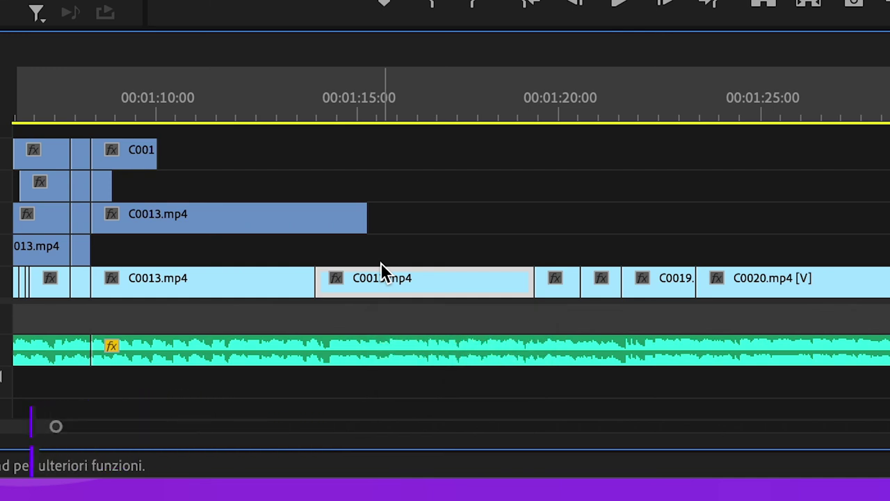
pyautogui.hotkey('alt', 'Up')
pyautogui.hotkey('alt', 'Up')
pyautogui.hotkey('alt', 'Up')
pyautogui.hotkey('alt', 'Up')
pyautogui.hotkey('alt', 'Down')
pyautogui.hotkey('alt', 'Down')
pyautogui.hotkey('alt', 'Down')
pyautogui.hotkey('alt', 'Down')
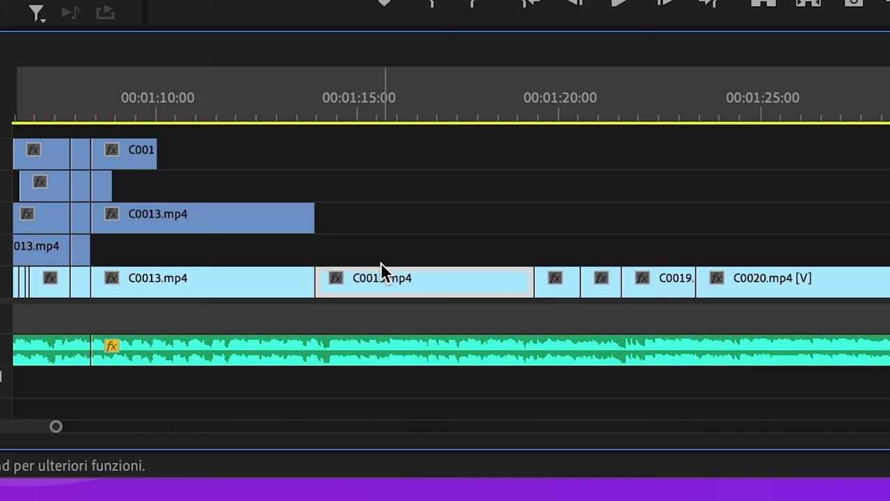
pyautogui.hotkey('alt', 'Up')
pyautogui.hotkey('alt', 'Up')
pyautogui.hotkey('alt', 'Up')
pyautogui.hotkey('alt', 'Up')
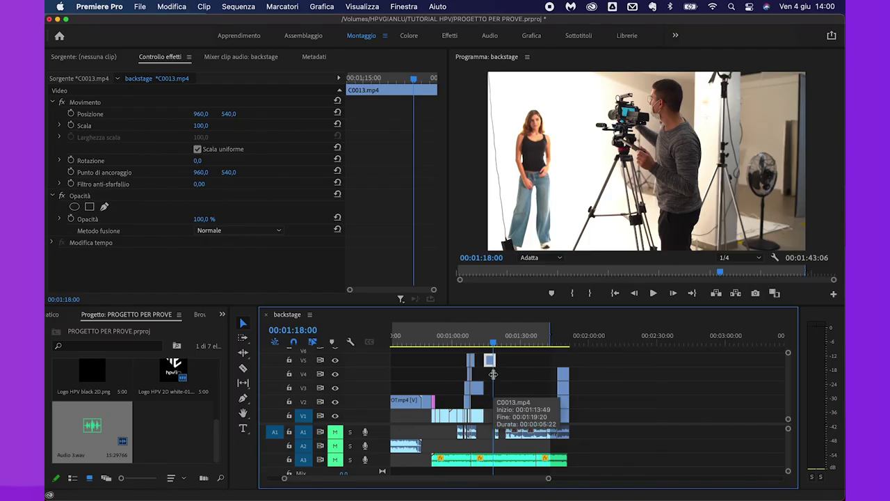
pyautogui.press('-')
pyautogui.press('-')
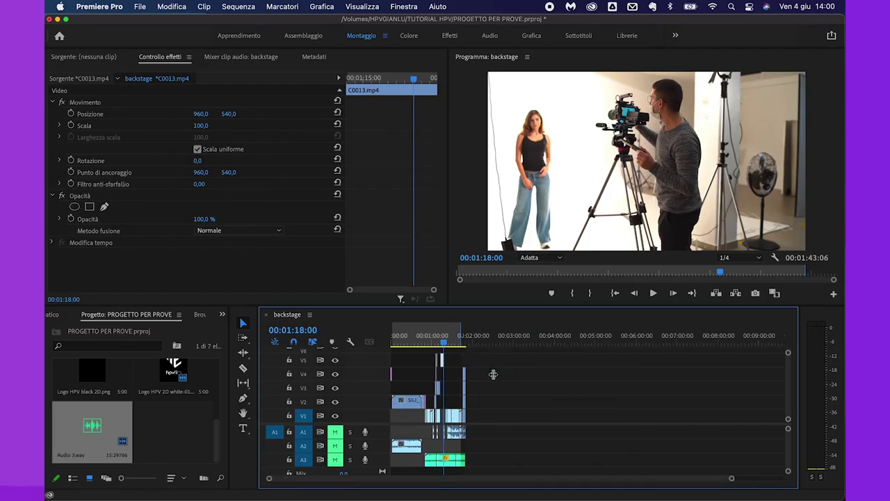